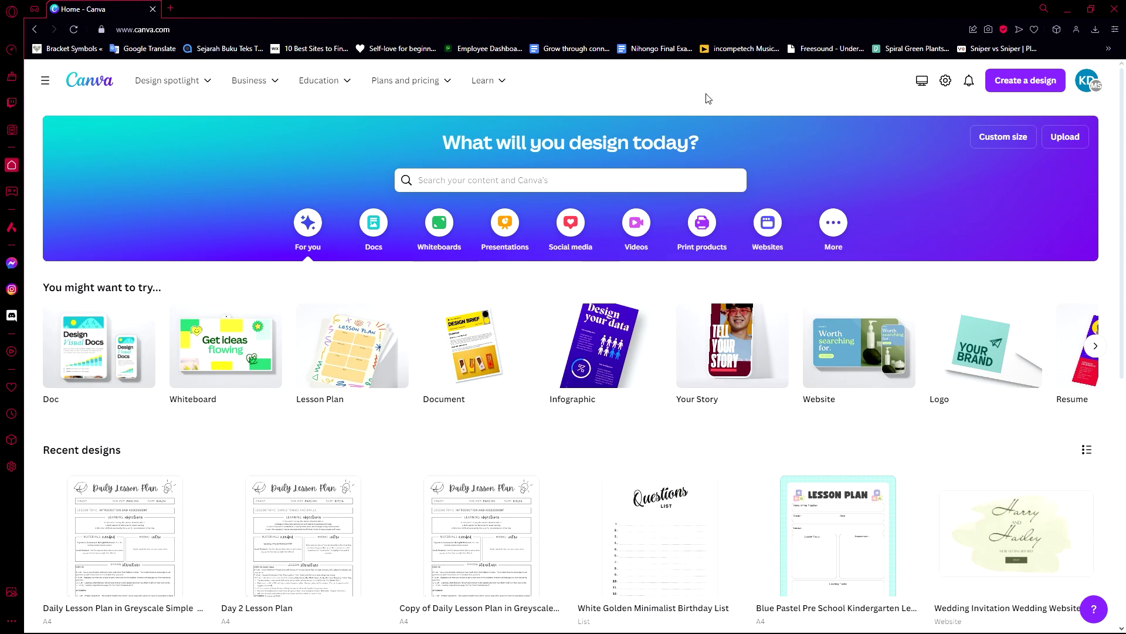
Step: Search Canva for 'business card' and pick the Business Card (Landscape) suggestion
click(676, 188)
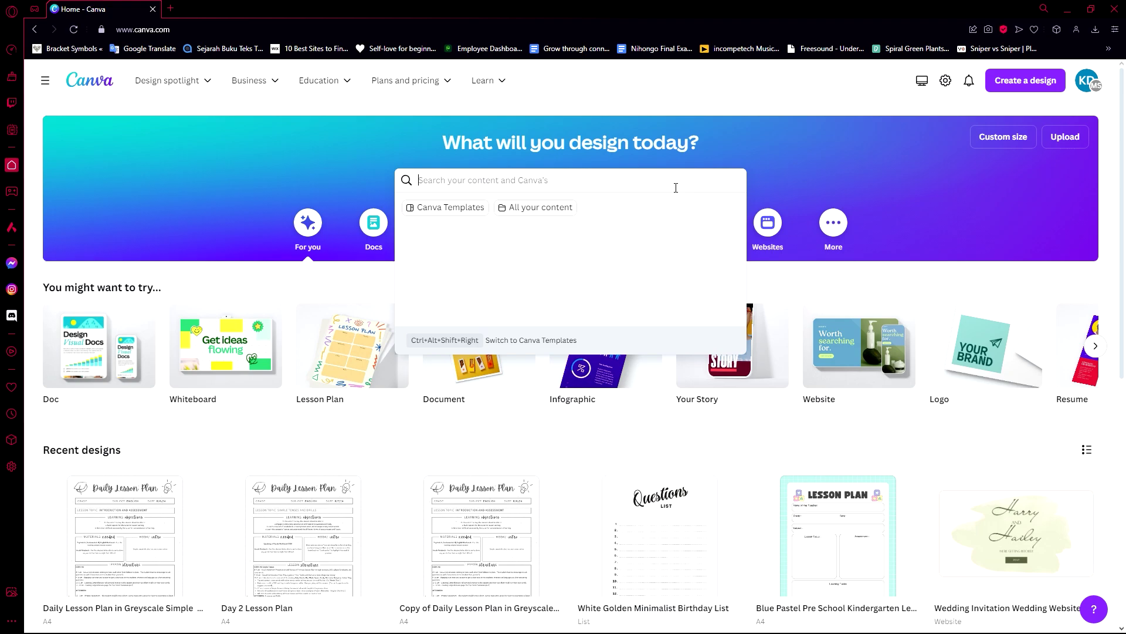
text(business card)
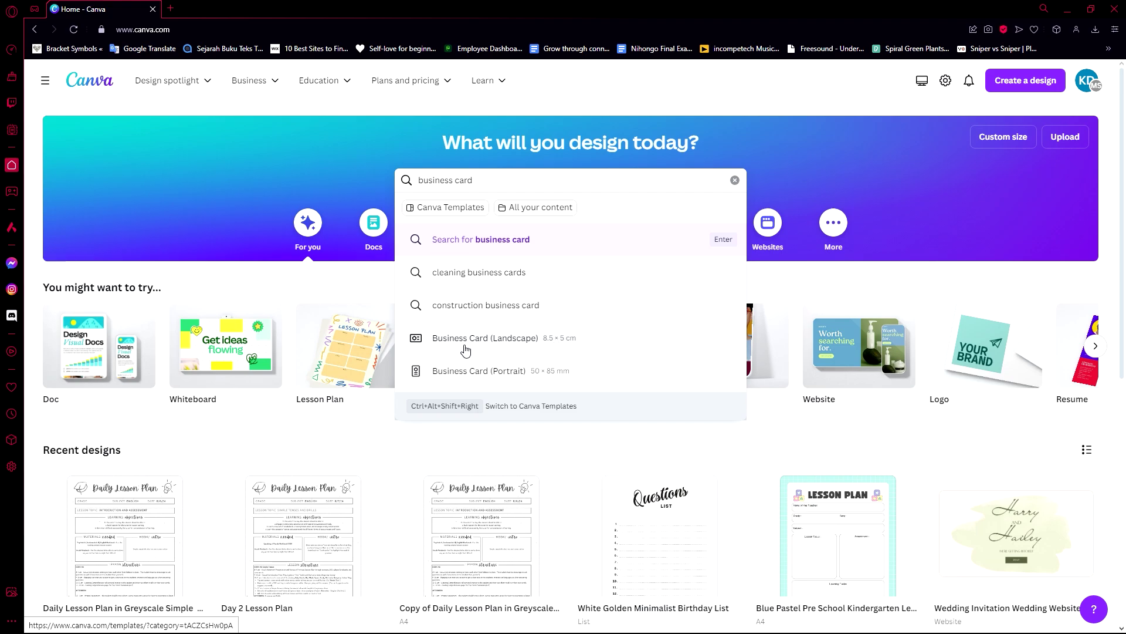
click(533, 349)
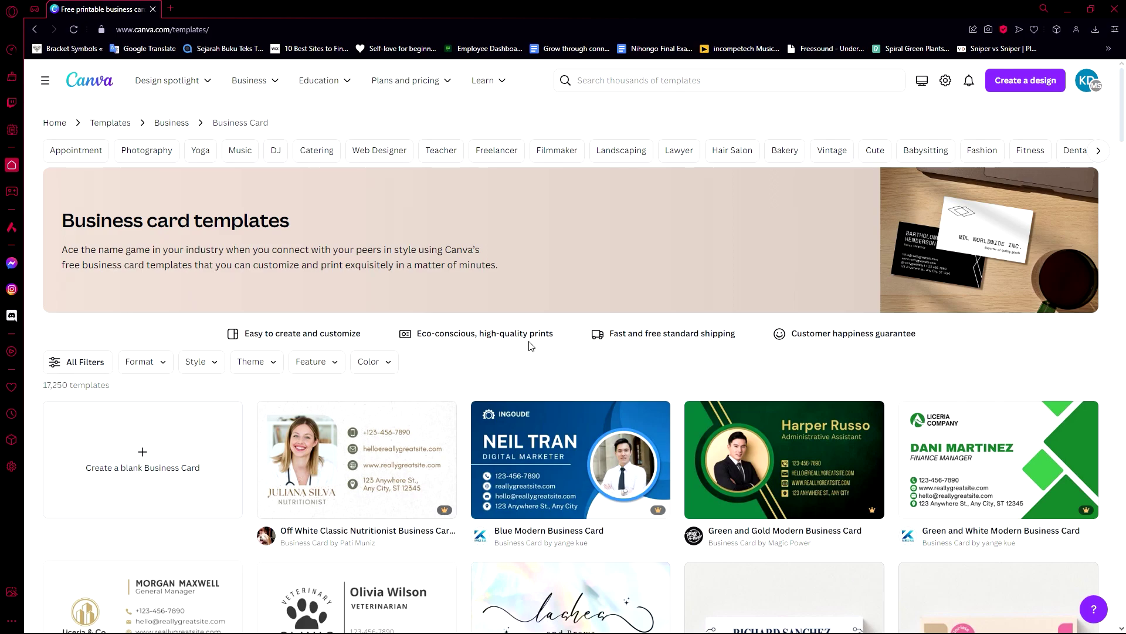
scroll(530, 345, down, 2)
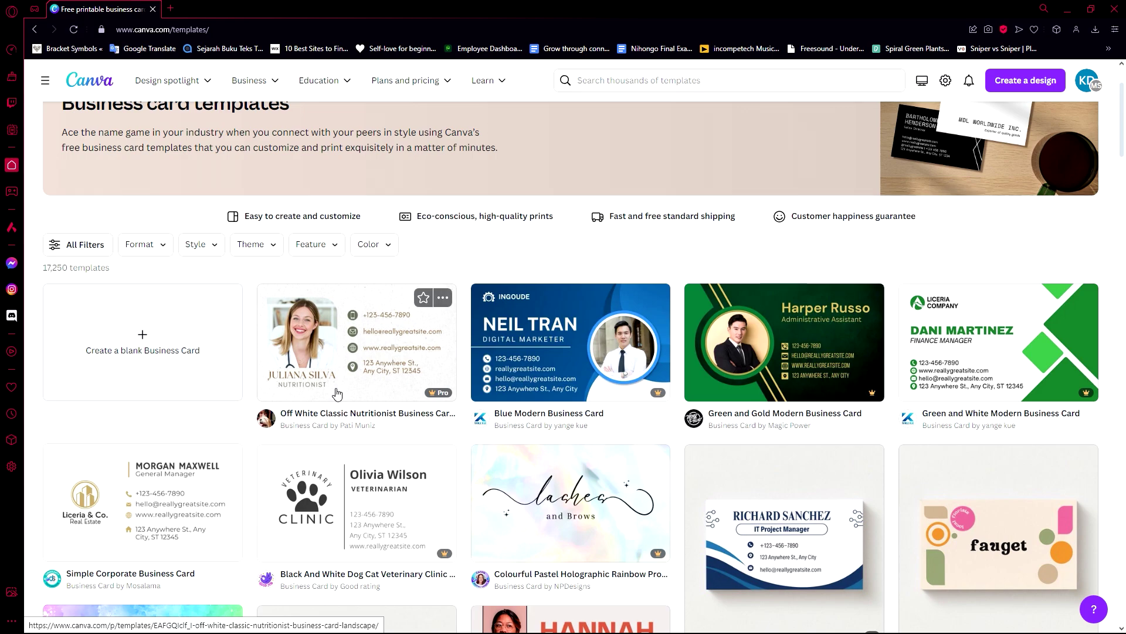
mouse_move(441, 398)
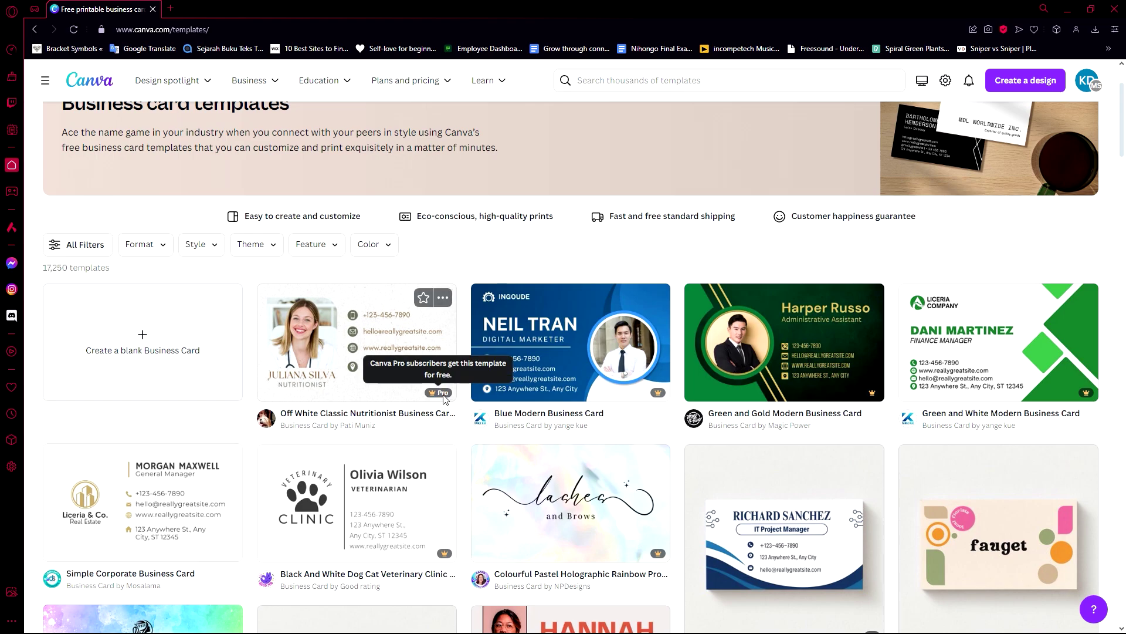
scroll(445, 399, down, 1)
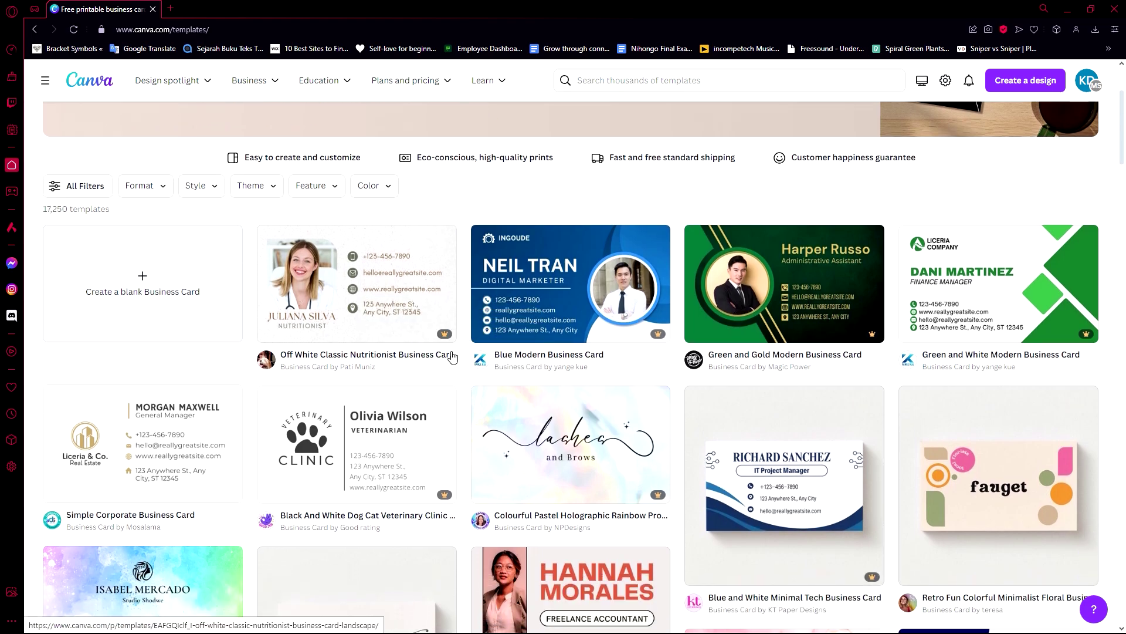
scroll(451, 348, down, 4)
scroll(453, 346, up, 6)
scroll(452, 346, down, 10)
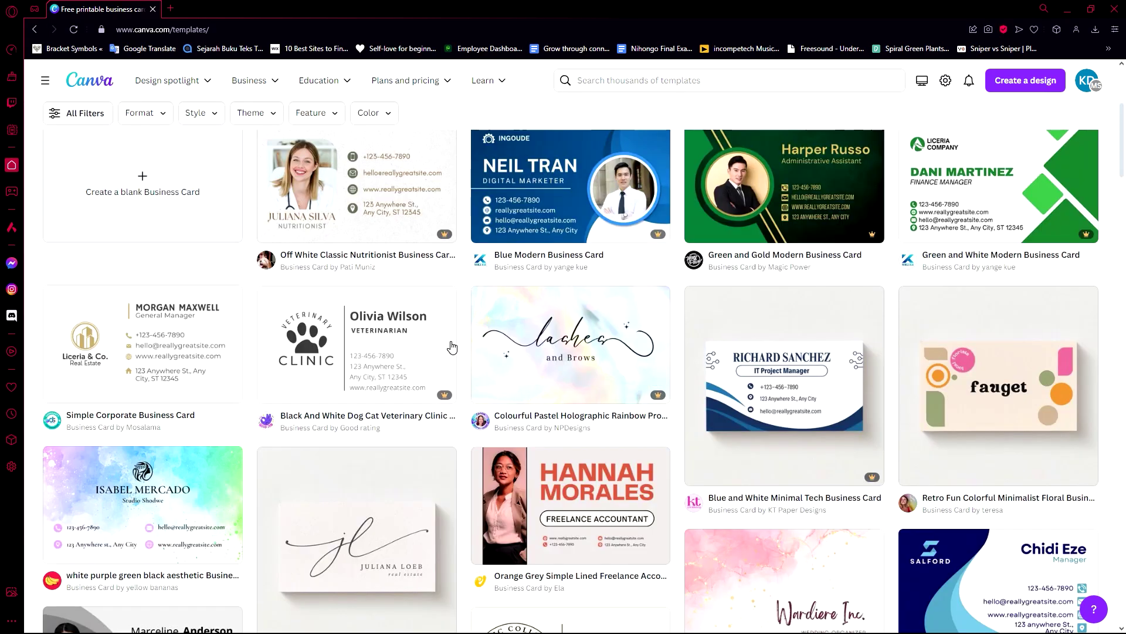
scroll(452, 346, down, 3)
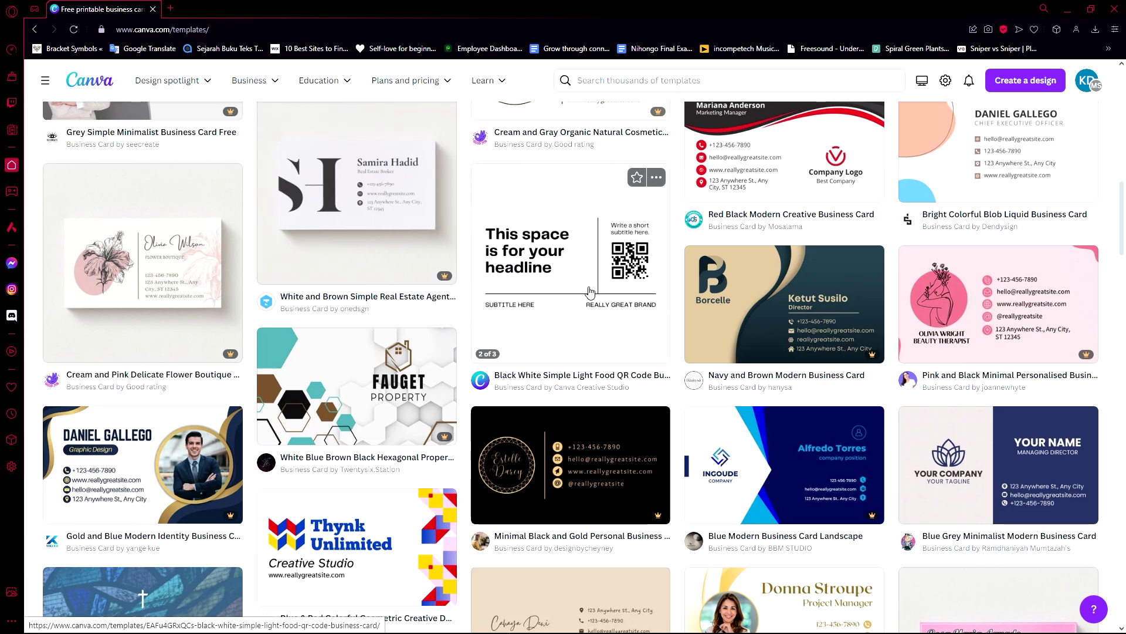
scroll(590, 292, down, 2)
scroll(589, 291, down, 3)
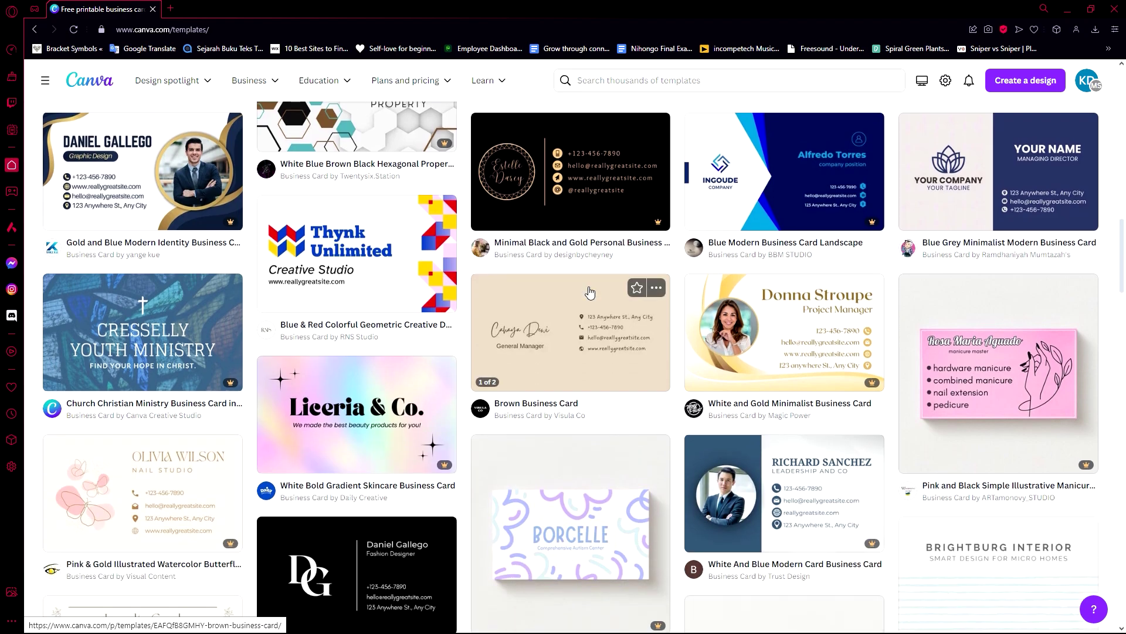
scroll(590, 292, down, 1)
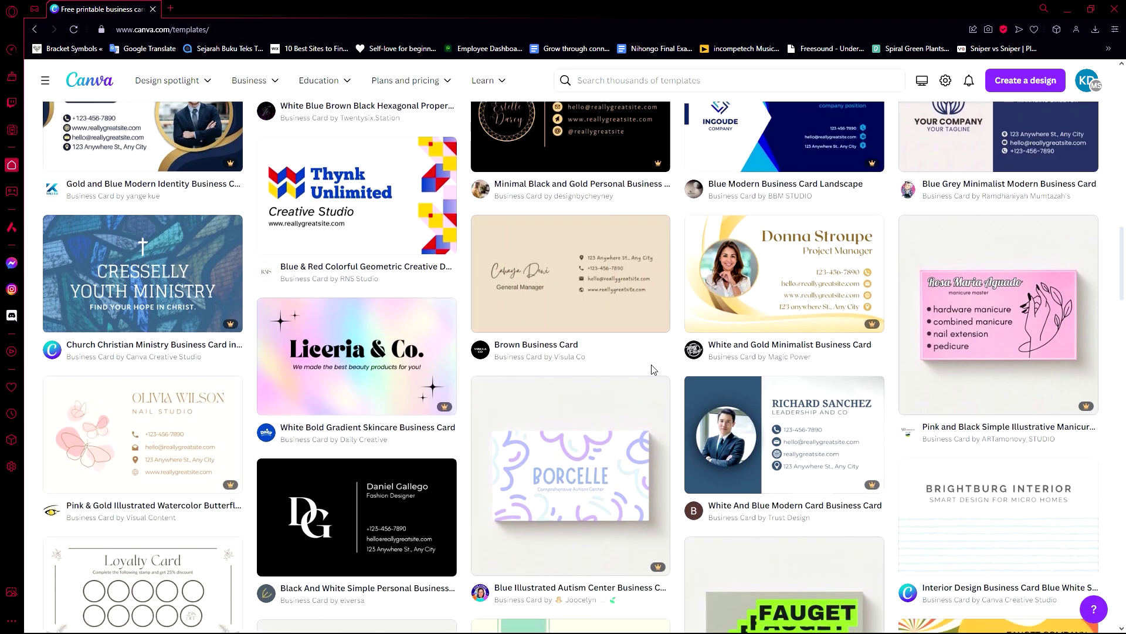
Step: Preview the Brown Business Card template and open it for customizing in the editor
click(562, 283)
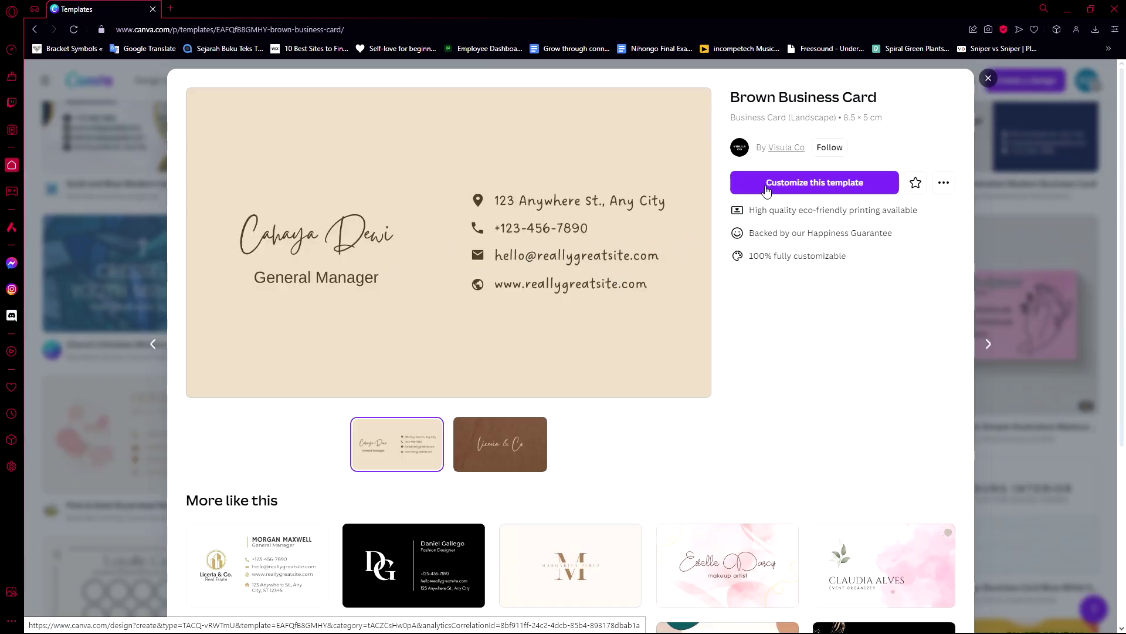
click(793, 189)
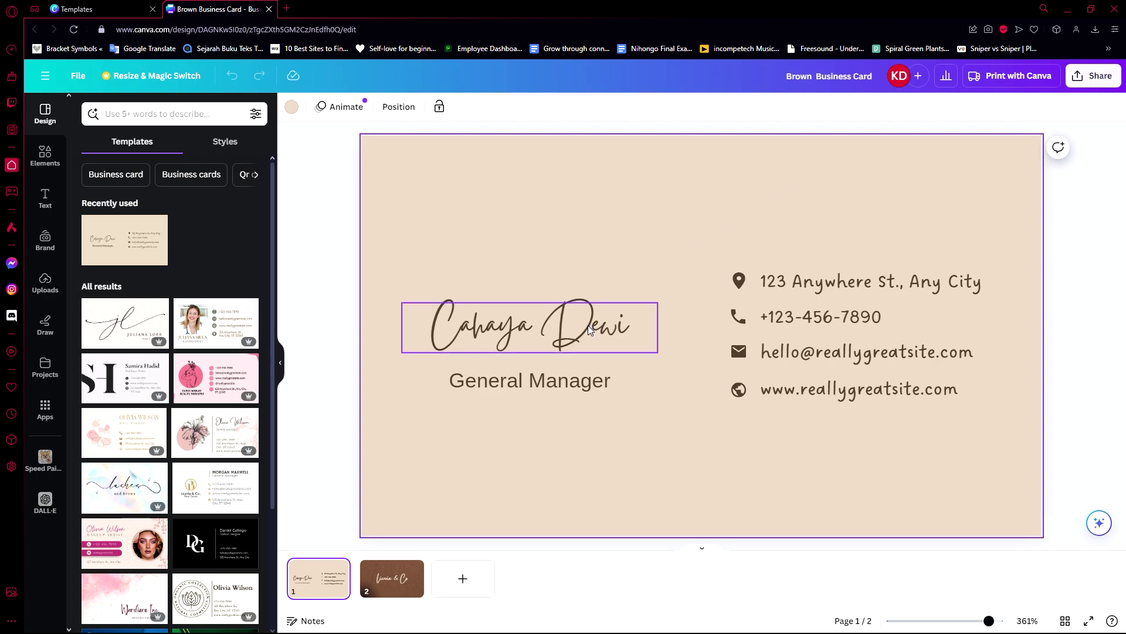
Step: Replace the General Manager job title with 'Real-Estate Agent'
double_click(552, 383)
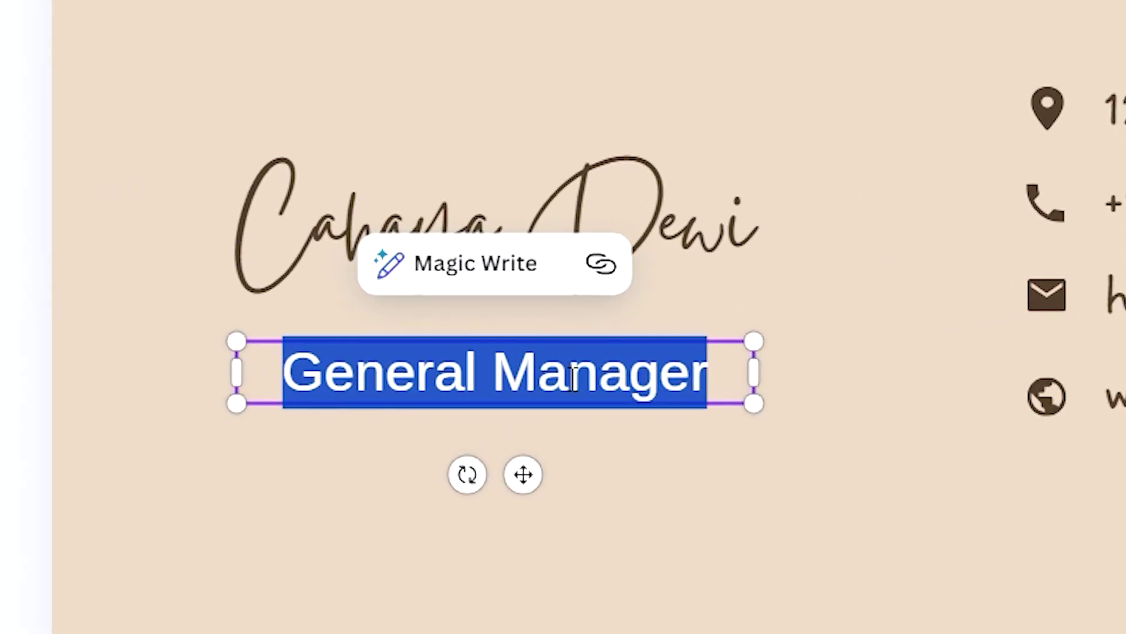
text(Real-Estate Agent)
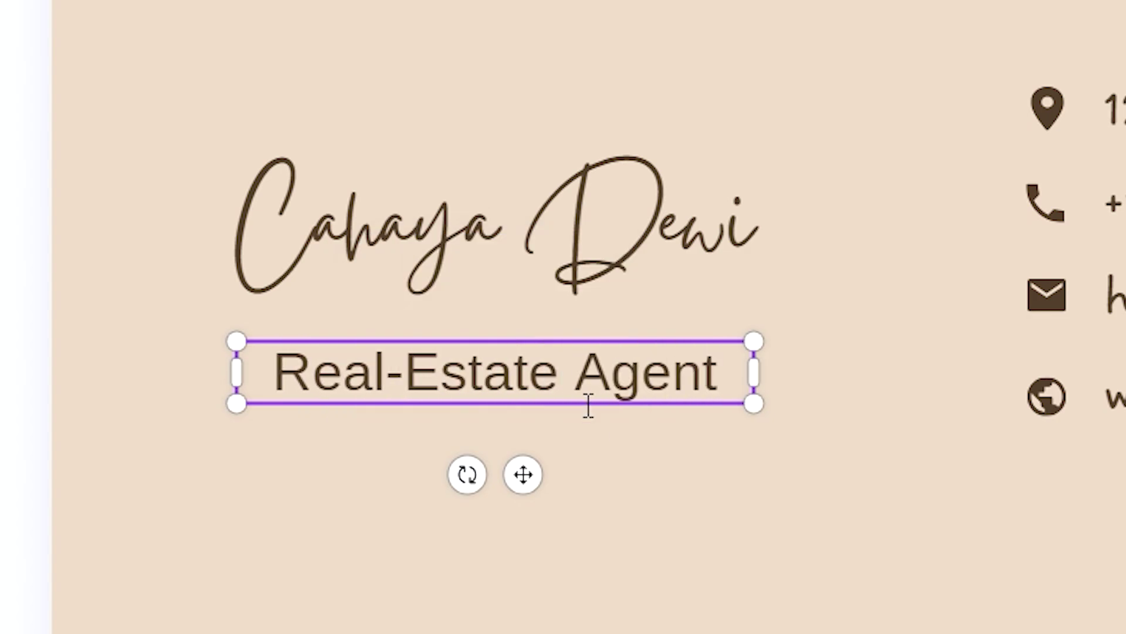
click(624, 525)
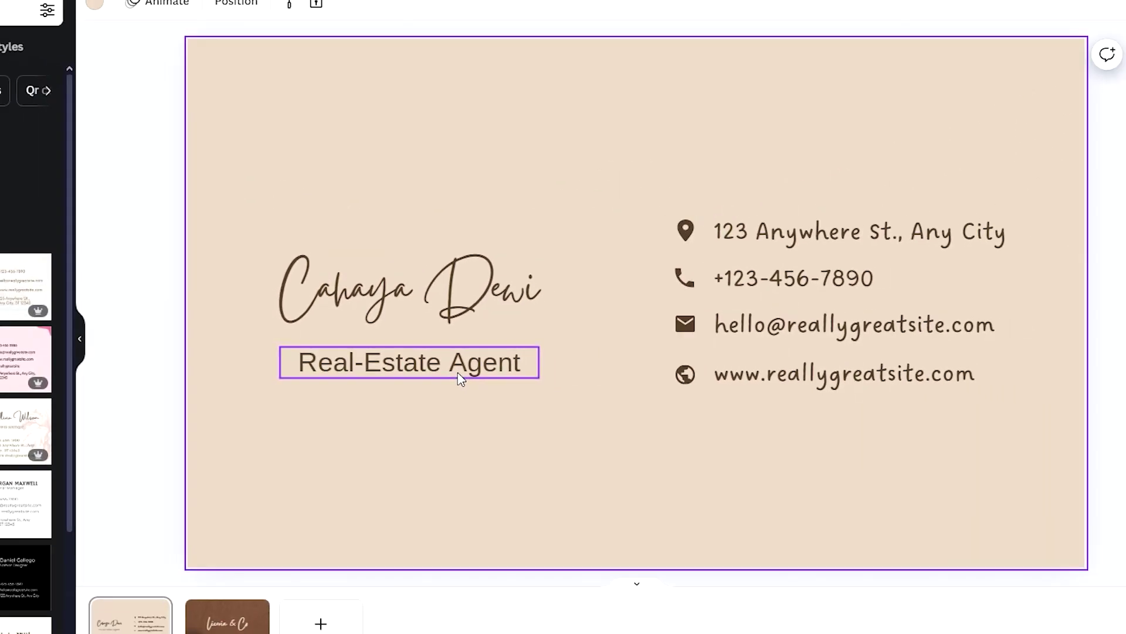
Step: Replace the placeholder name with 'Demi Zeus'
click(431, 311)
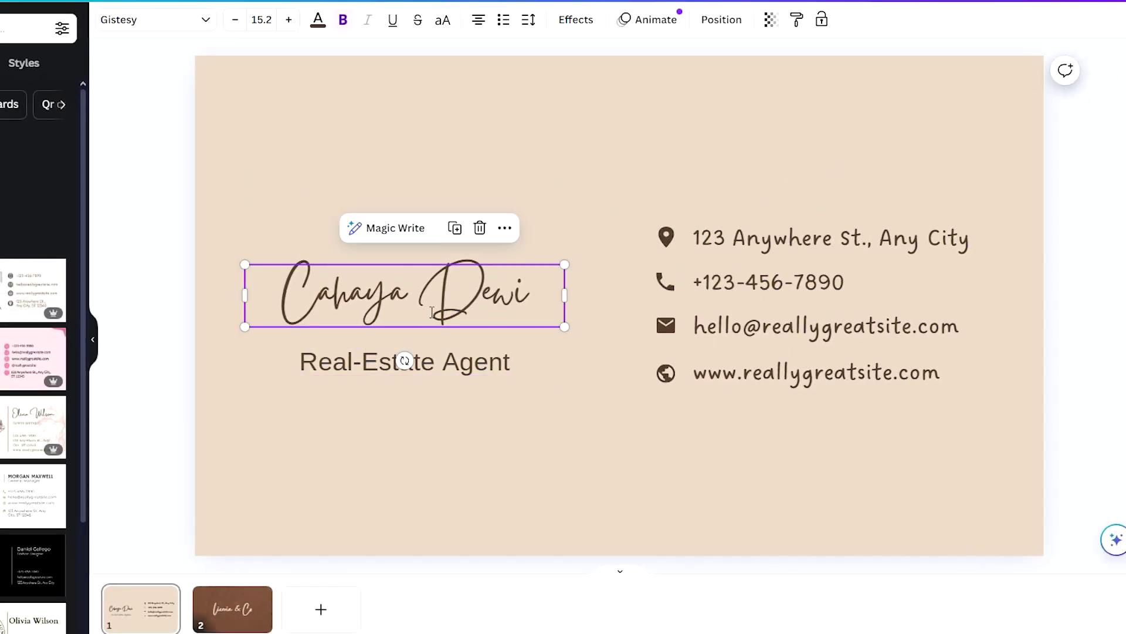
click(432, 312)
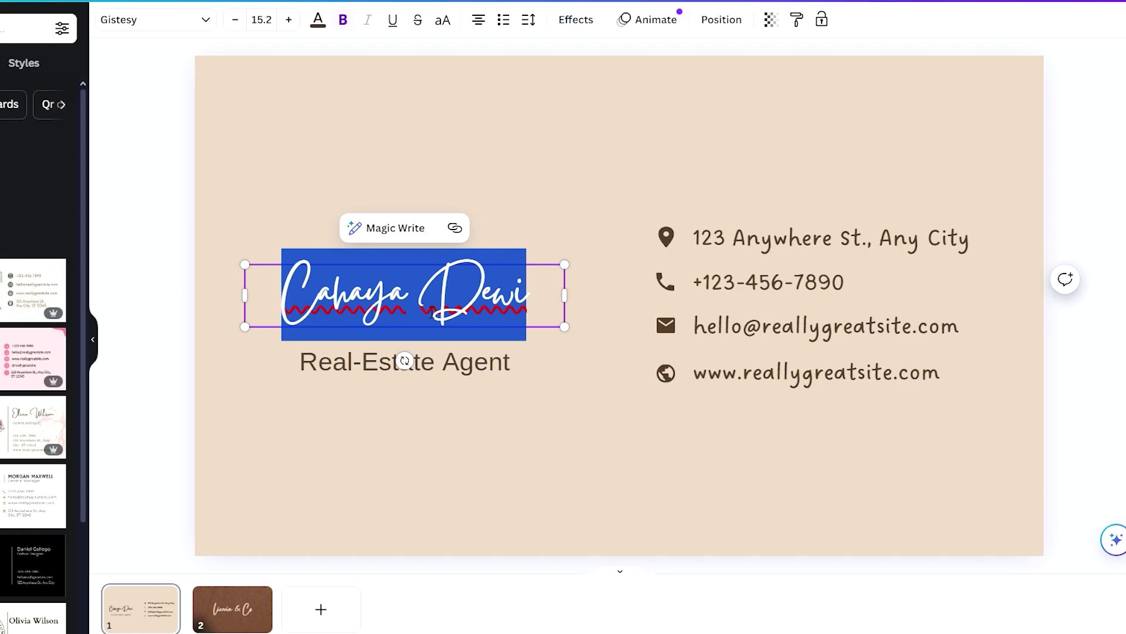
text(Demi)
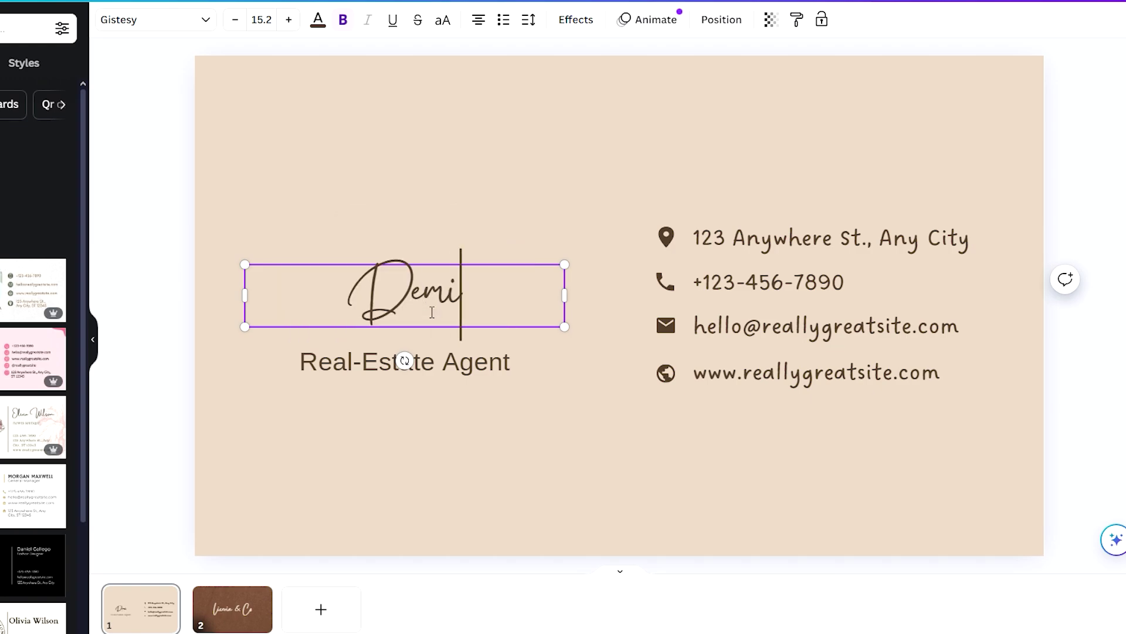
text( Zens)
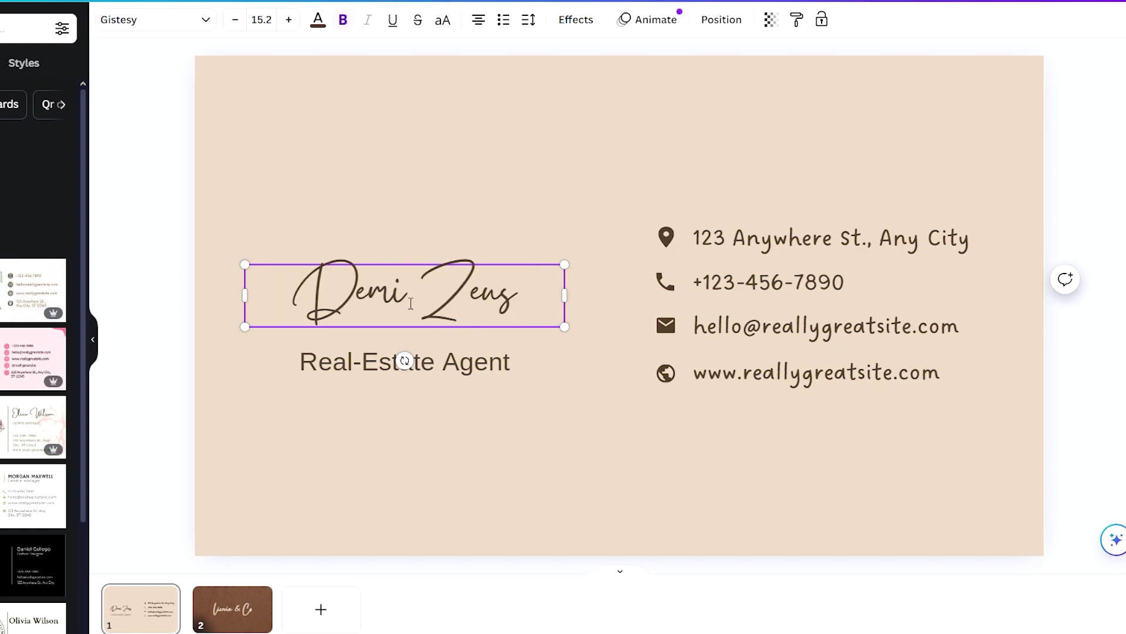
click(176, 246)
Step: Enlarge the name to font size 21.1 and reposition it above the job title
click(351, 274)
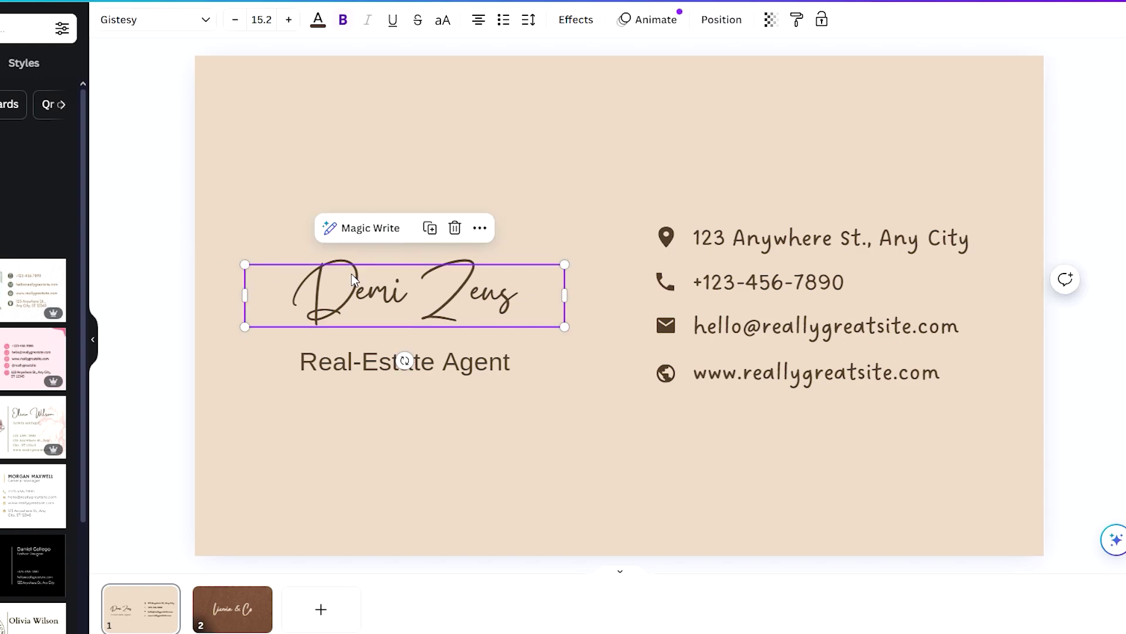
drag(219, 252, 206, 253)
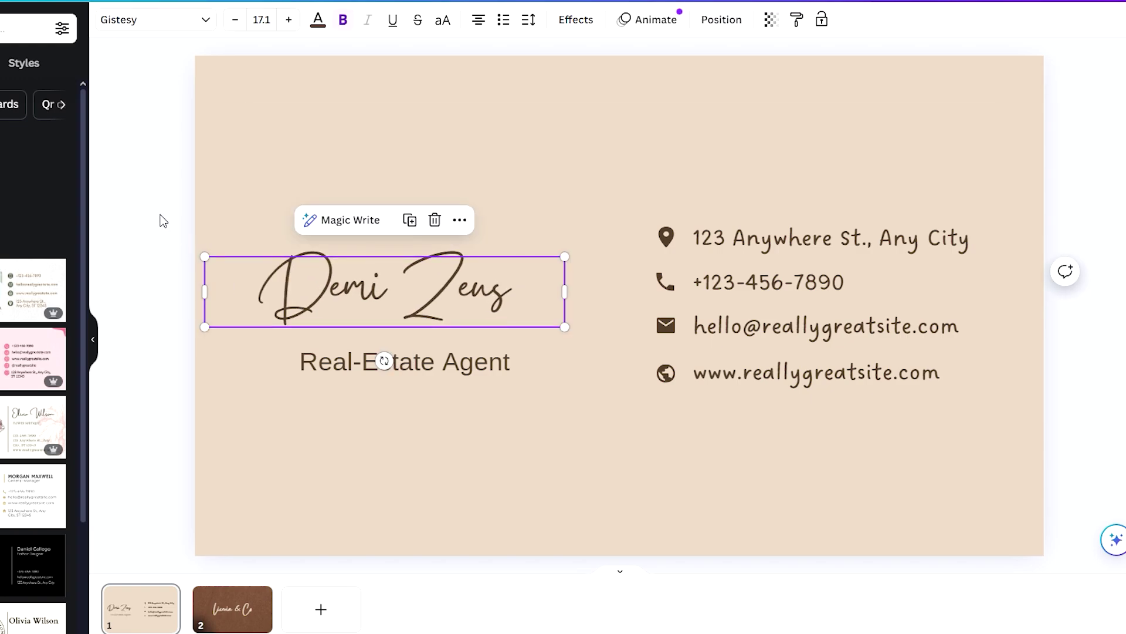
drag(308, 280, 329, 289)
drag(224, 260, 142, 246)
drag(254, 289, 308, 299)
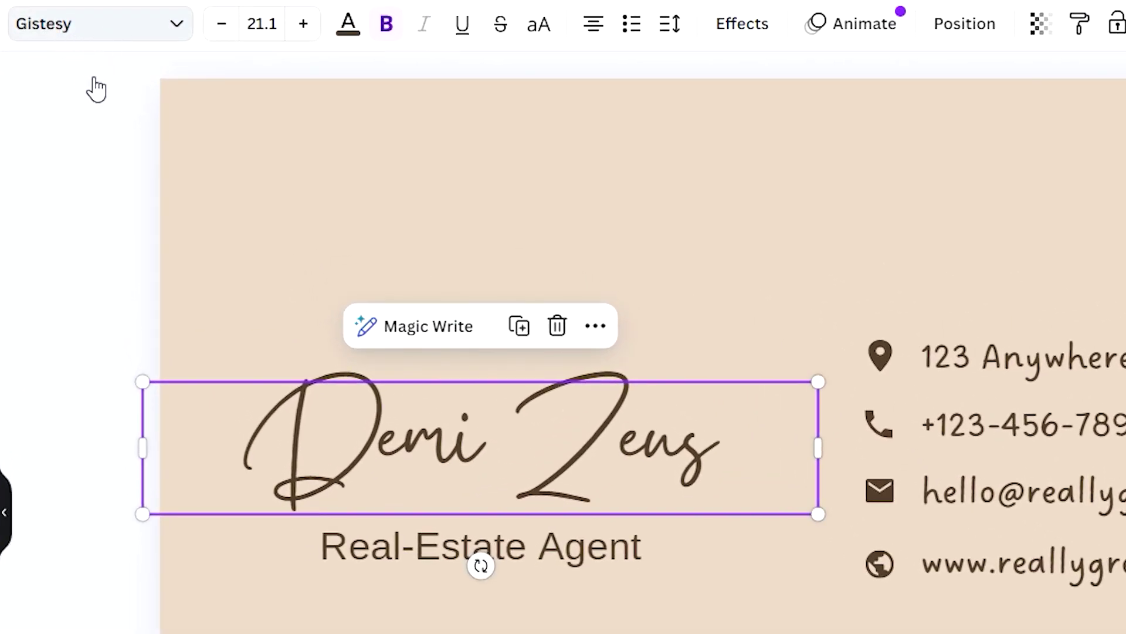
Step: Set the Demi Zeus name in Belleza and align it centred above the job title
click(83, 40)
click(248, 253)
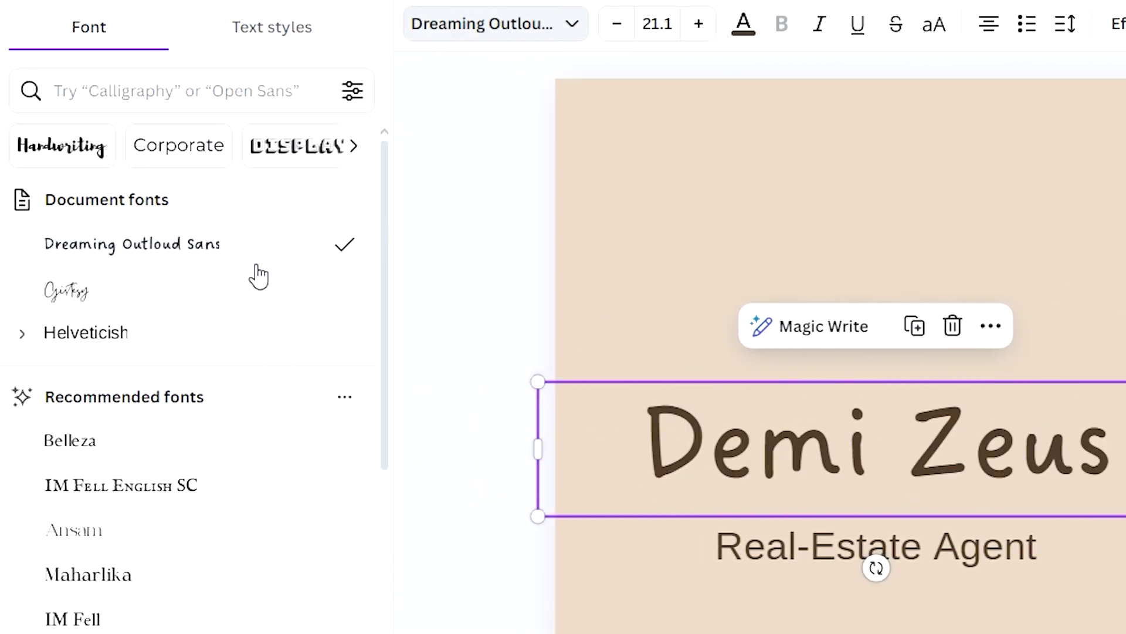
scroll(234, 293, down, 2)
click(165, 353)
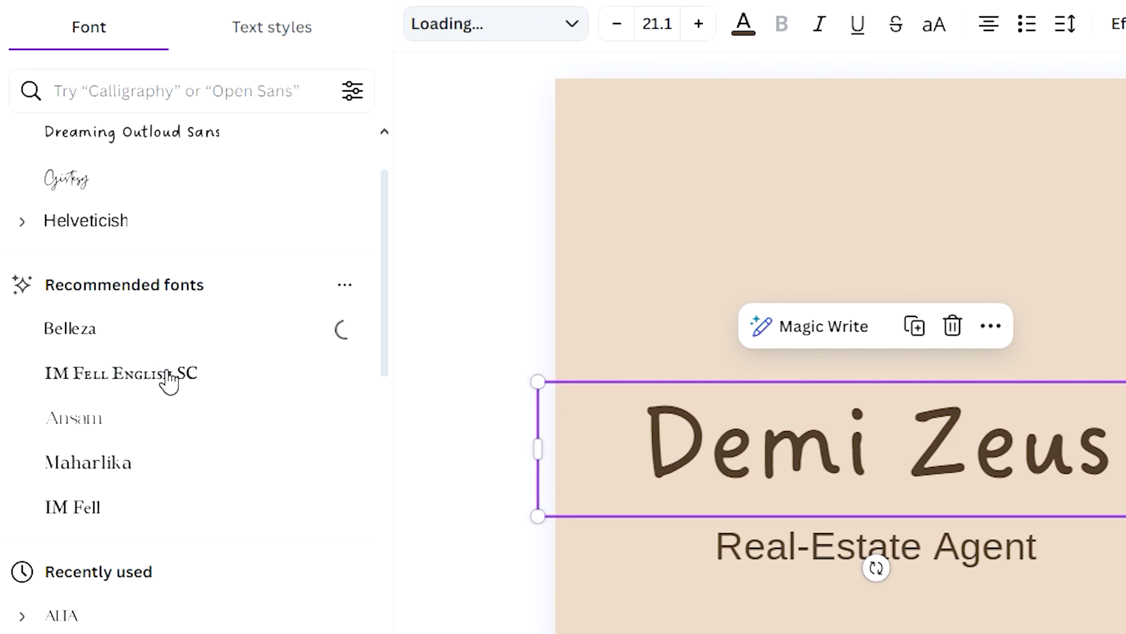
click(458, 413)
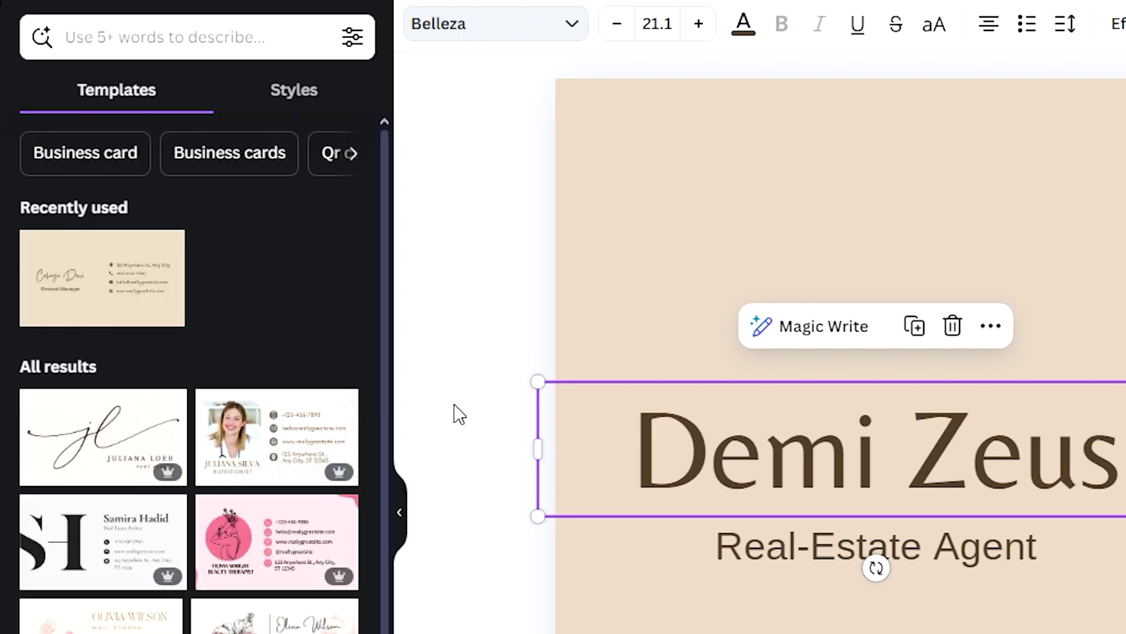
drag(684, 445, 754, 447)
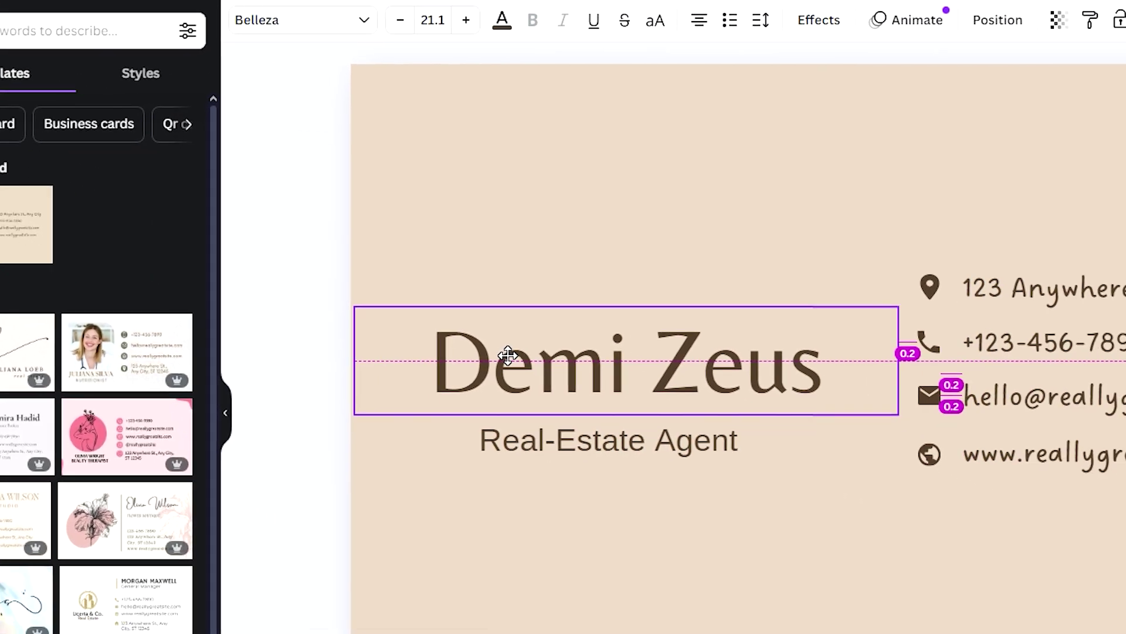
drag(507, 355, 497, 353)
mouse_move(308, 286)
mouse_down()
mouse_move(320, 285)
mouse_move(303, 288)
mouse_up()
Step: Make the card front's background black
click(430, 403)
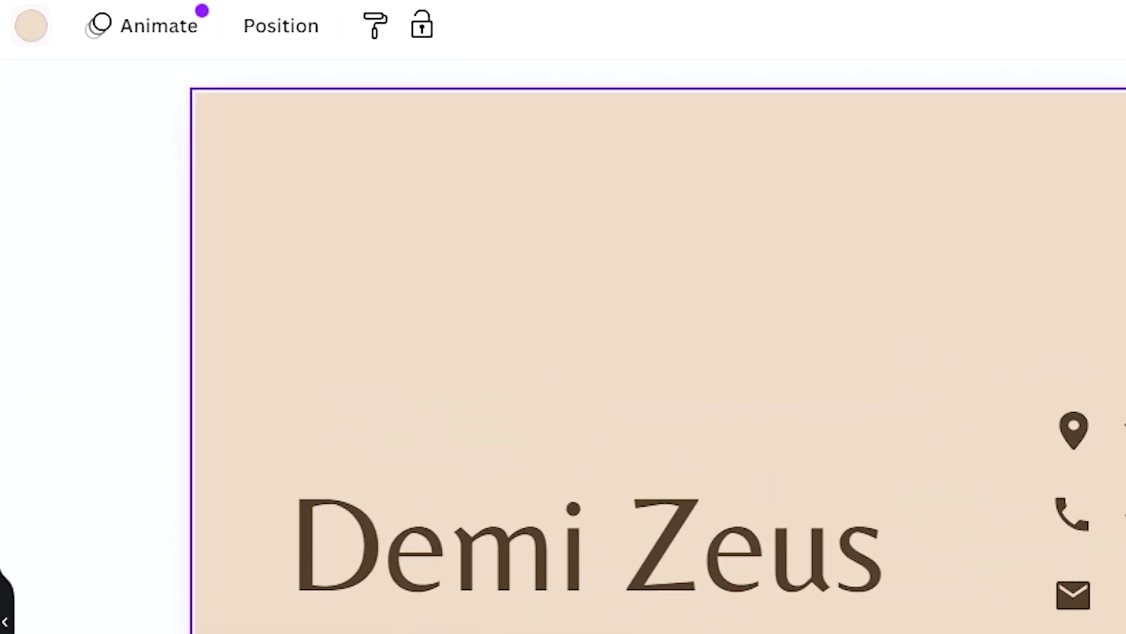
click(101, 17)
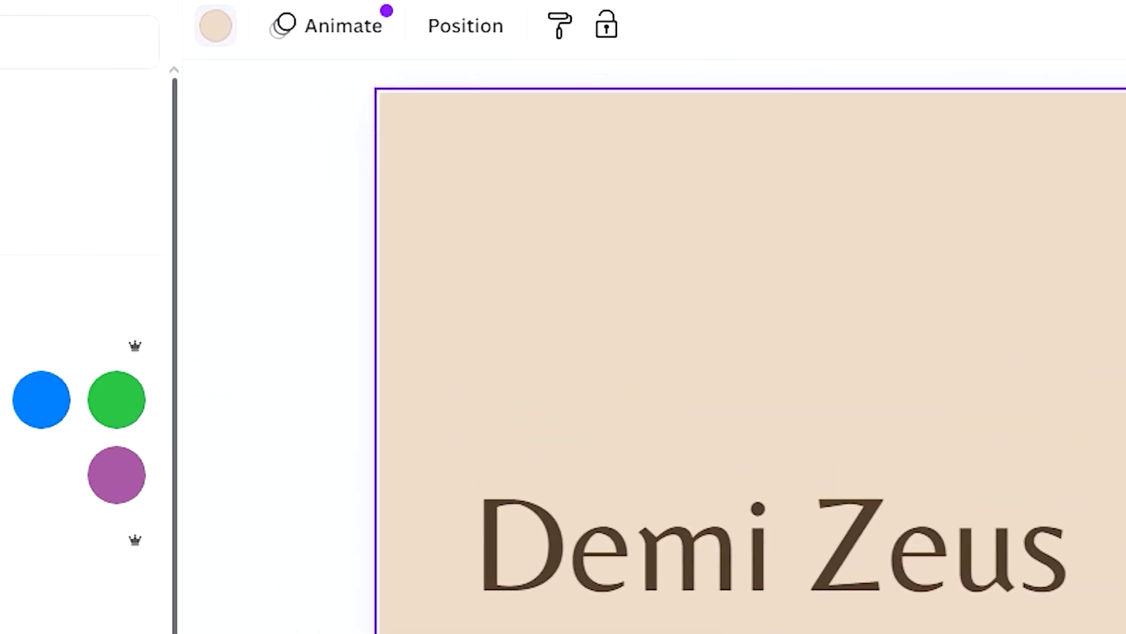
click(49, 400)
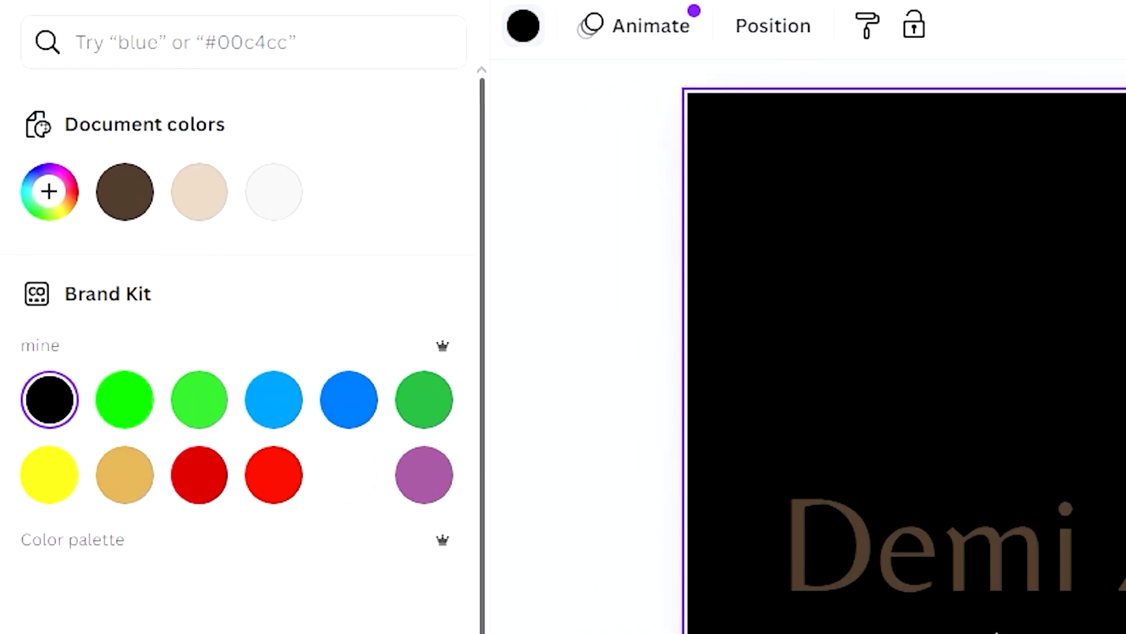
Step: Recolour the Demi Zeus name white
click(1103, 608)
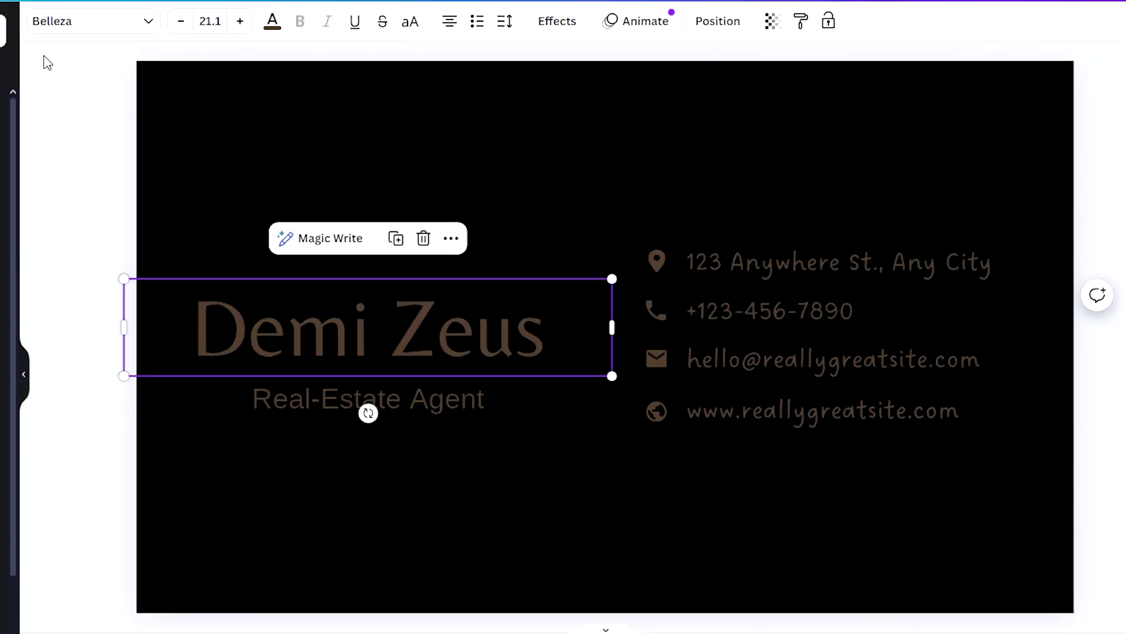
click(272, 22)
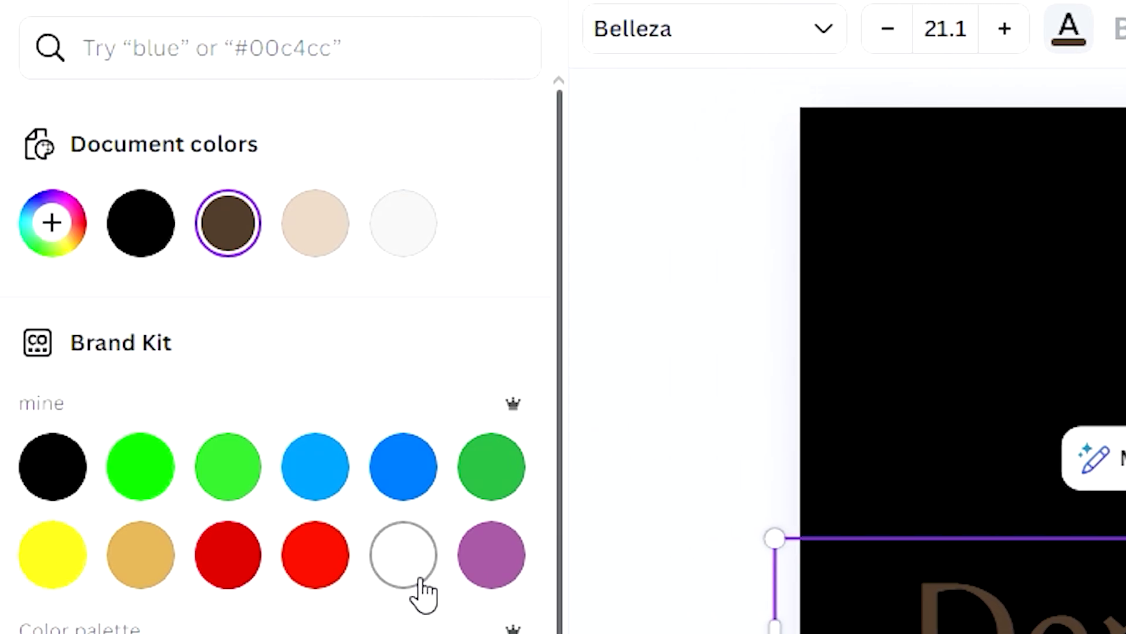
click(414, 581)
Step: Turn the job title and the address, phone, email and website lines white
click(445, 337)
click(169, 250)
click(837, 228)
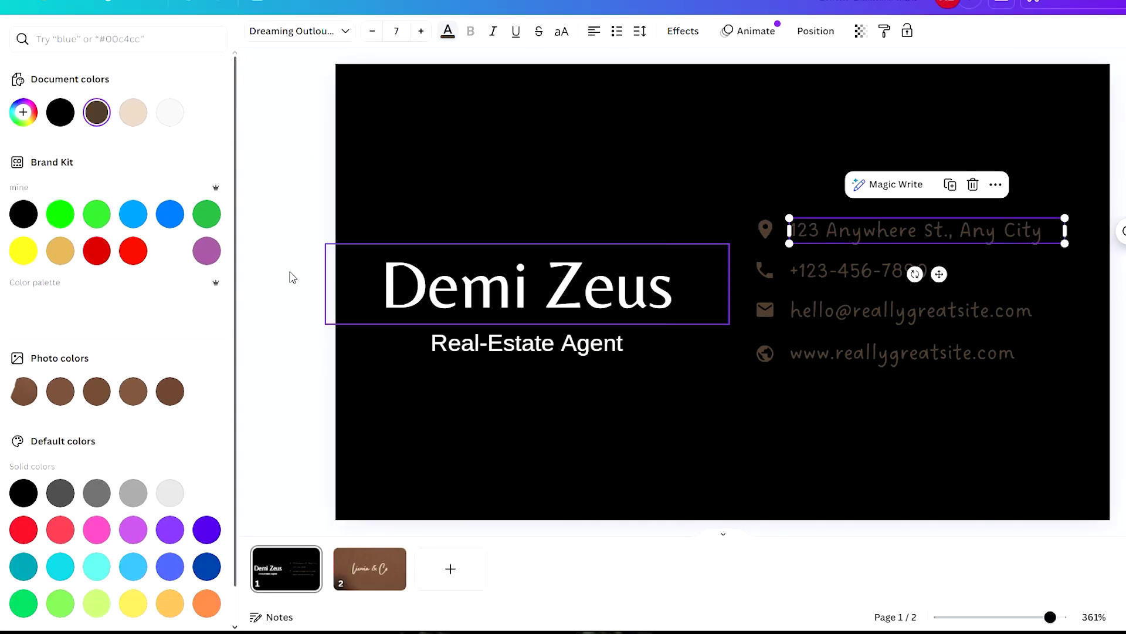
click(169, 250)
click(819, 271)
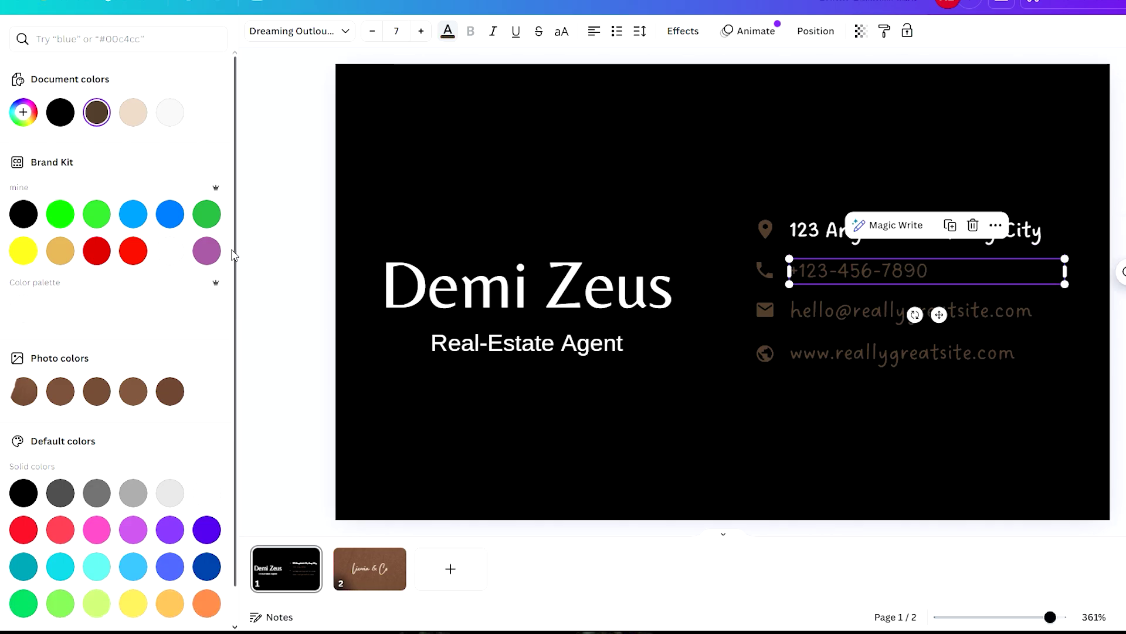
click(170, 250)
click(810, 311)
click(169, 250)
click(891, 354)
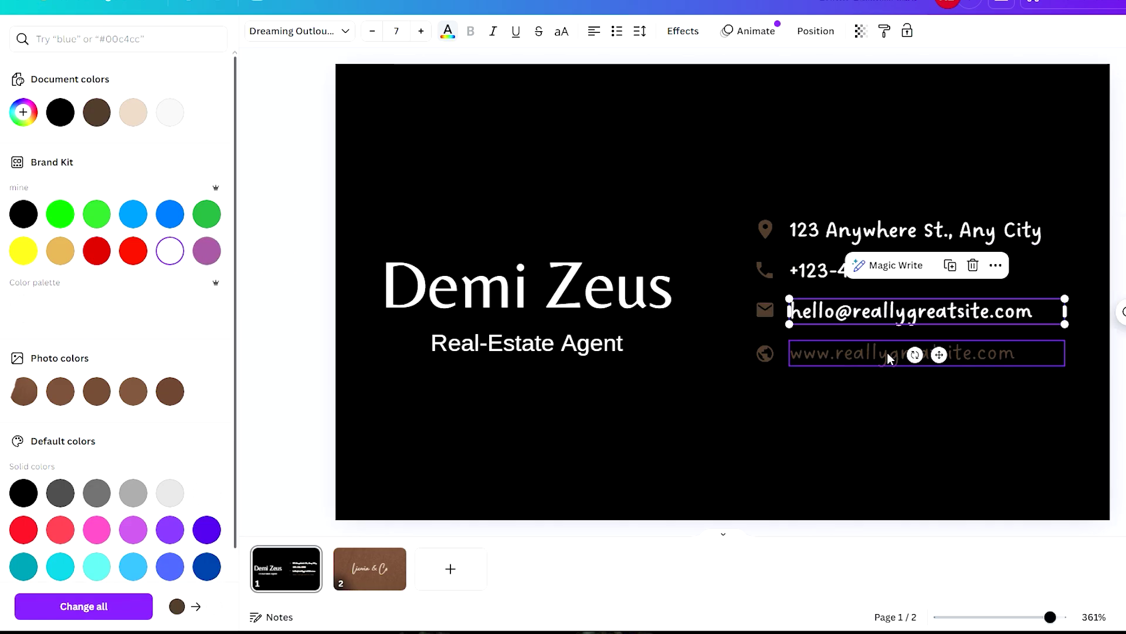
click(170, 251)
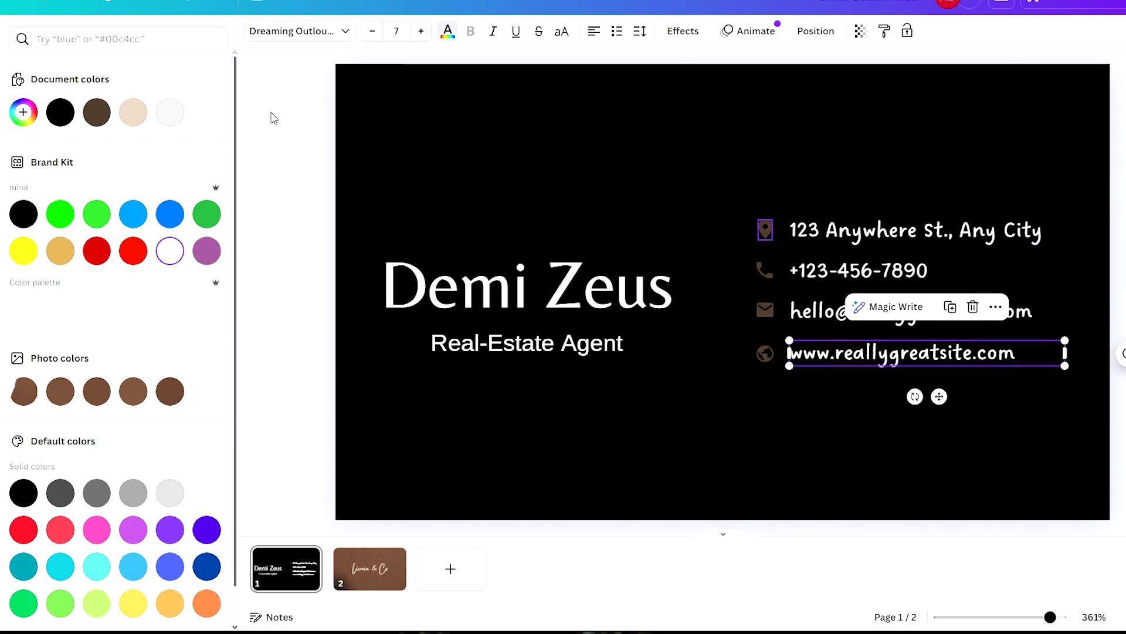
Step: Recolour the location pin, phone, mail and globe icons white
key(Tab)
click(172, 115)
key(Tab)
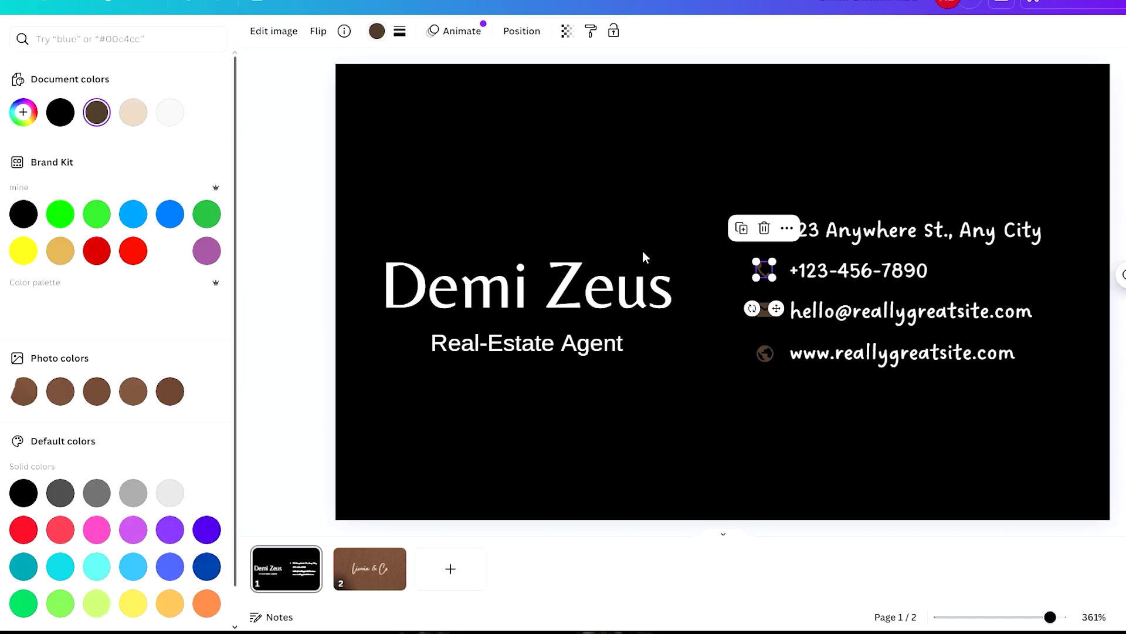
click(206, 112)
click(575, 414)
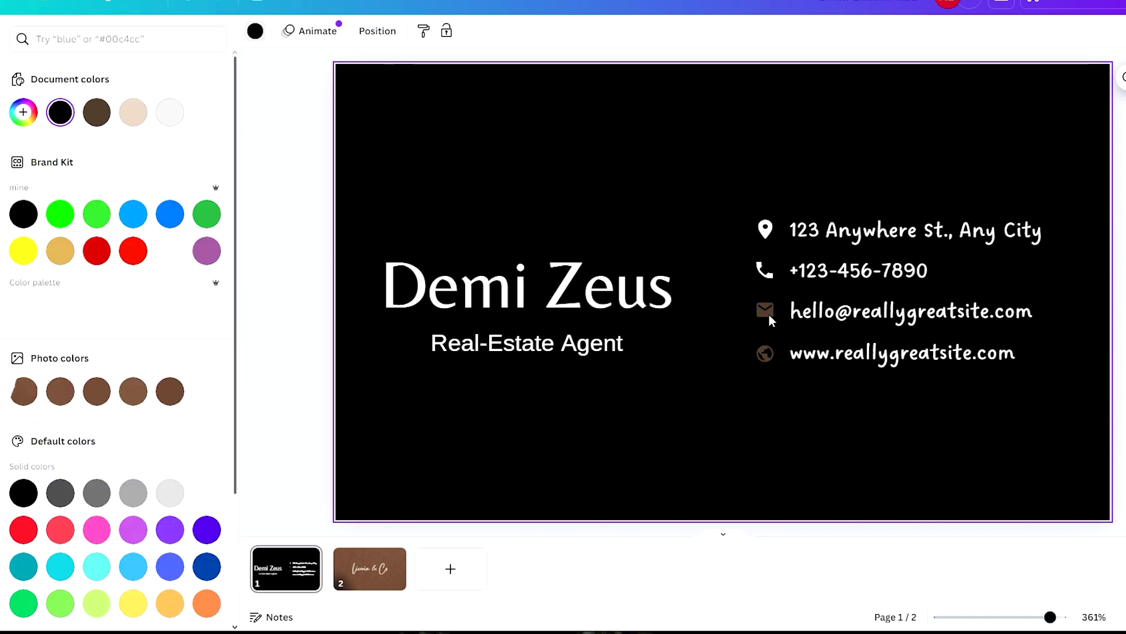
click(766, 313)
click(206, 112)
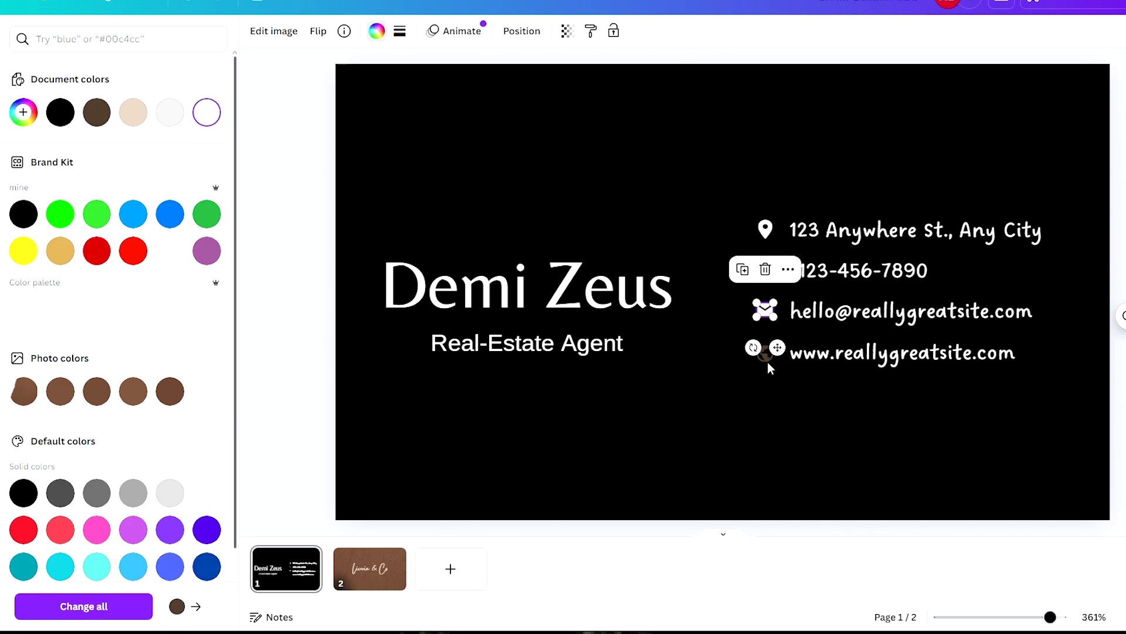
click(476, 186)
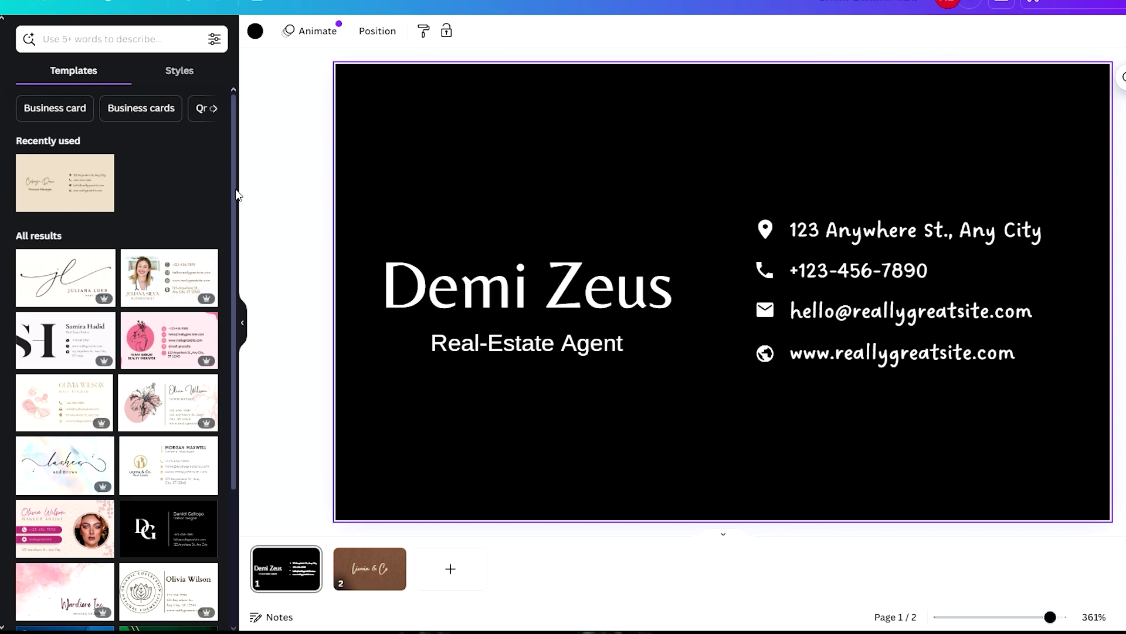
Step: Search Elements for 'lightning' and browse the Graphics results
click(27, 85)
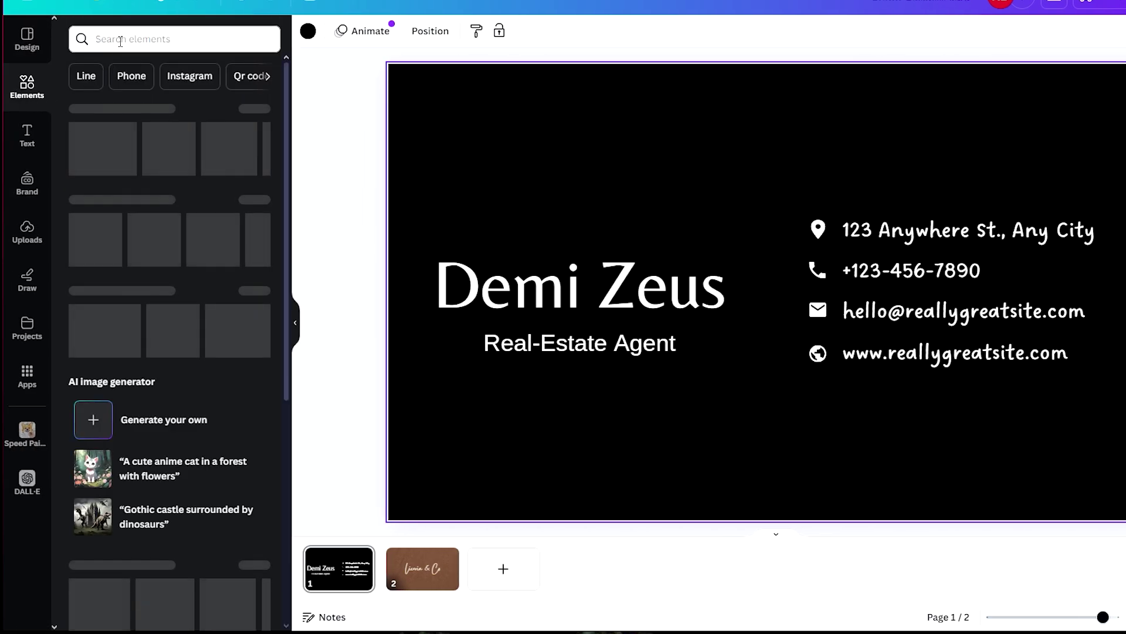
click(120, 40)
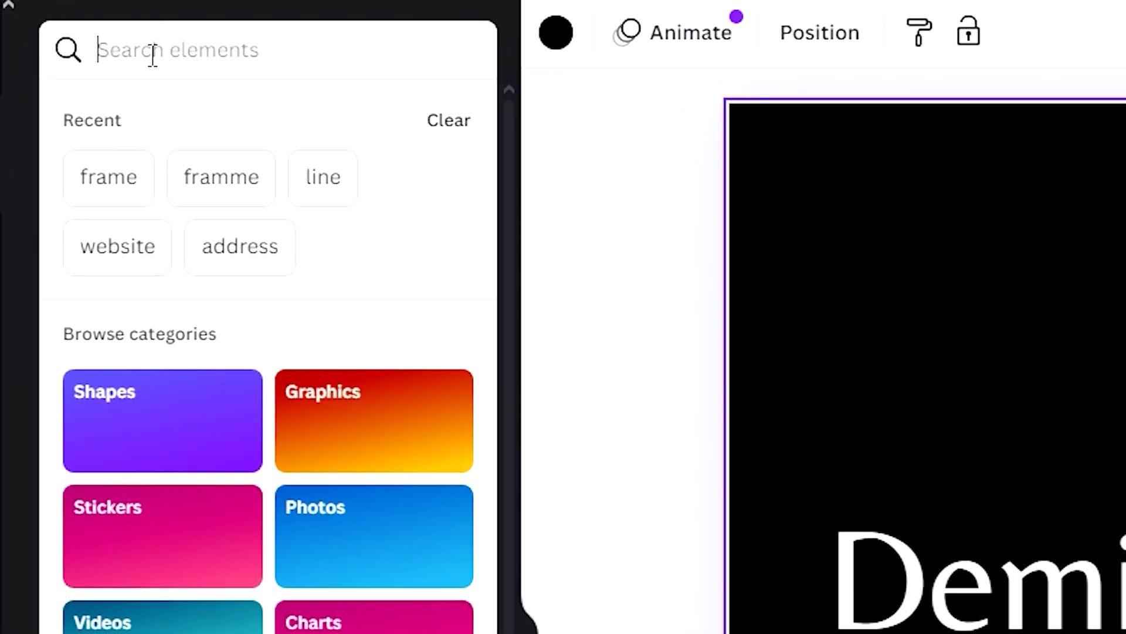
text(zeu)
key(BackSpace)
key(BackSpace)
key(BackSpace)
text(lightning)
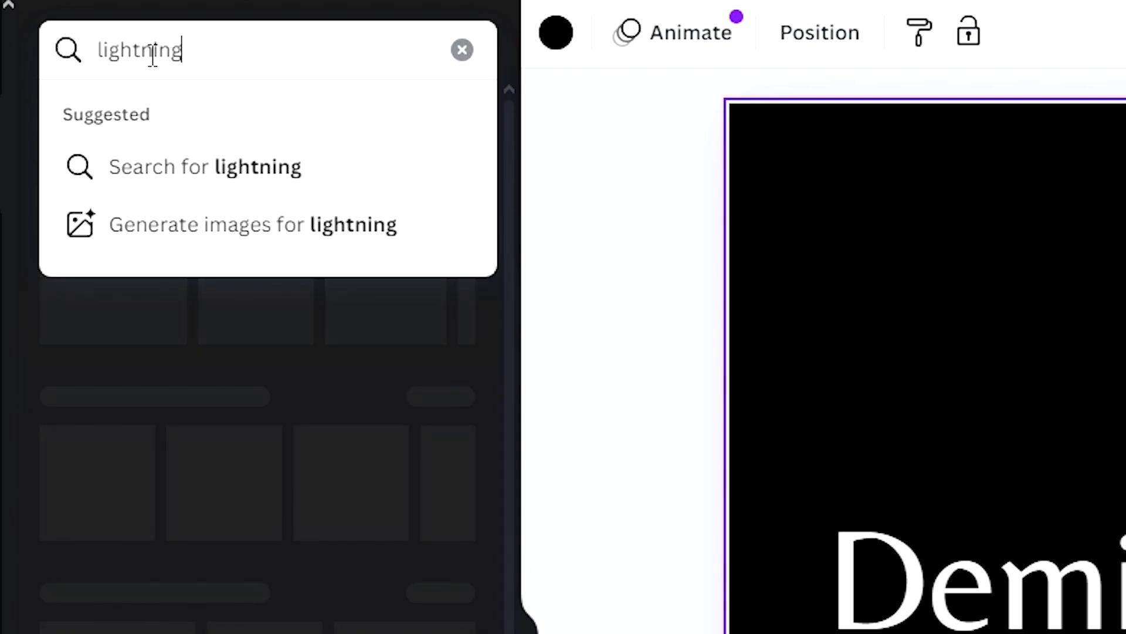
key(Return)
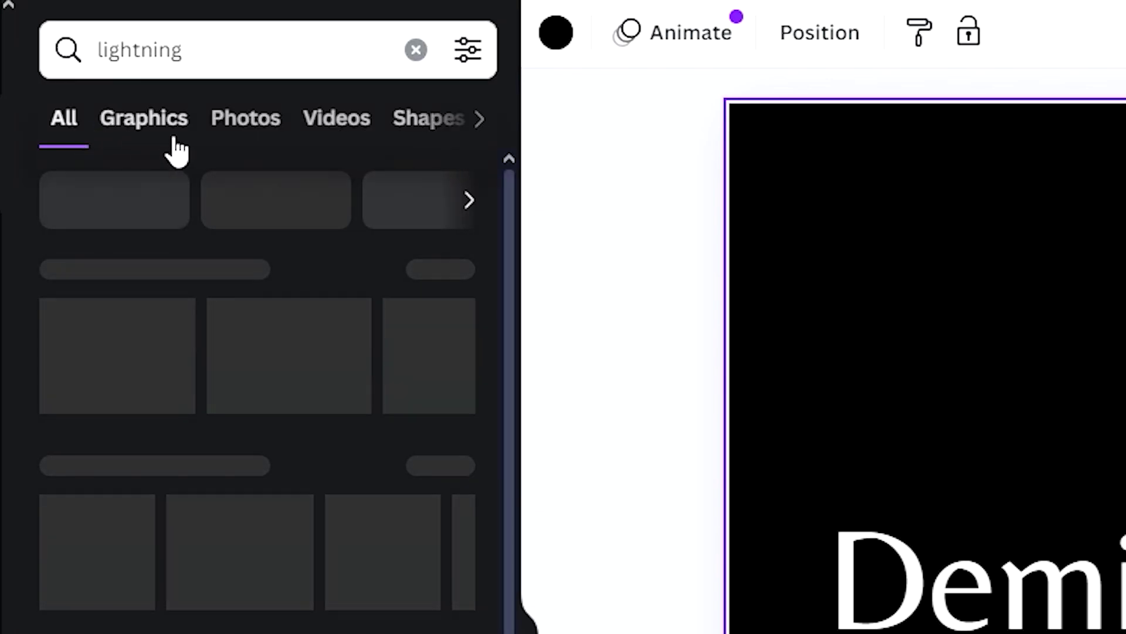
click(172, 141)
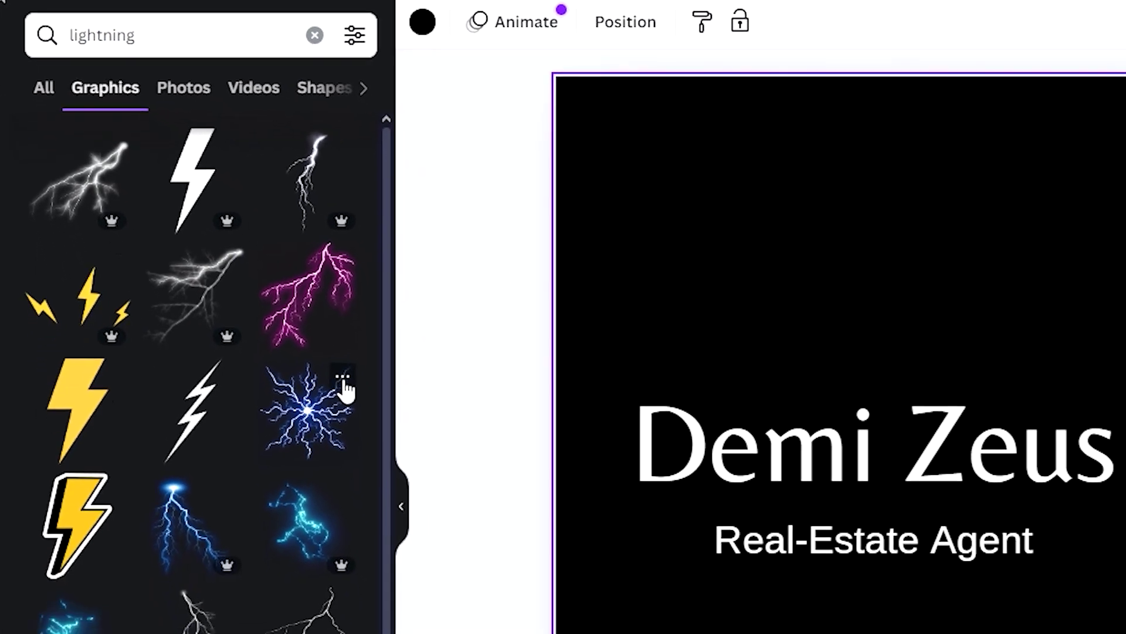
scroll(319, 419, down, 5)
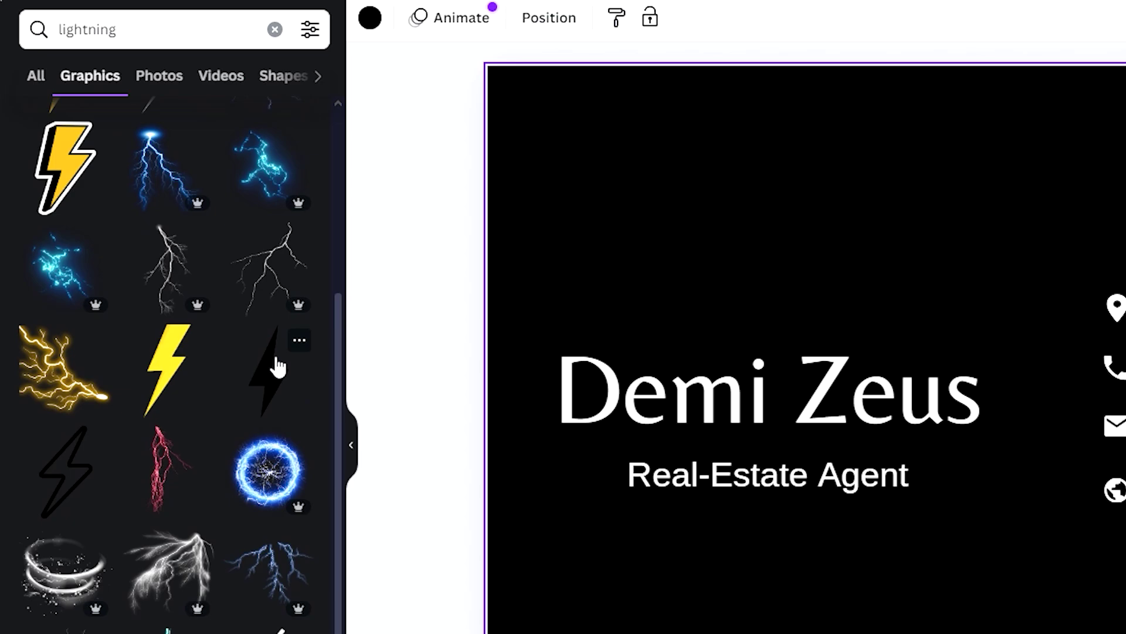
scroll(277, 366, down, 10)
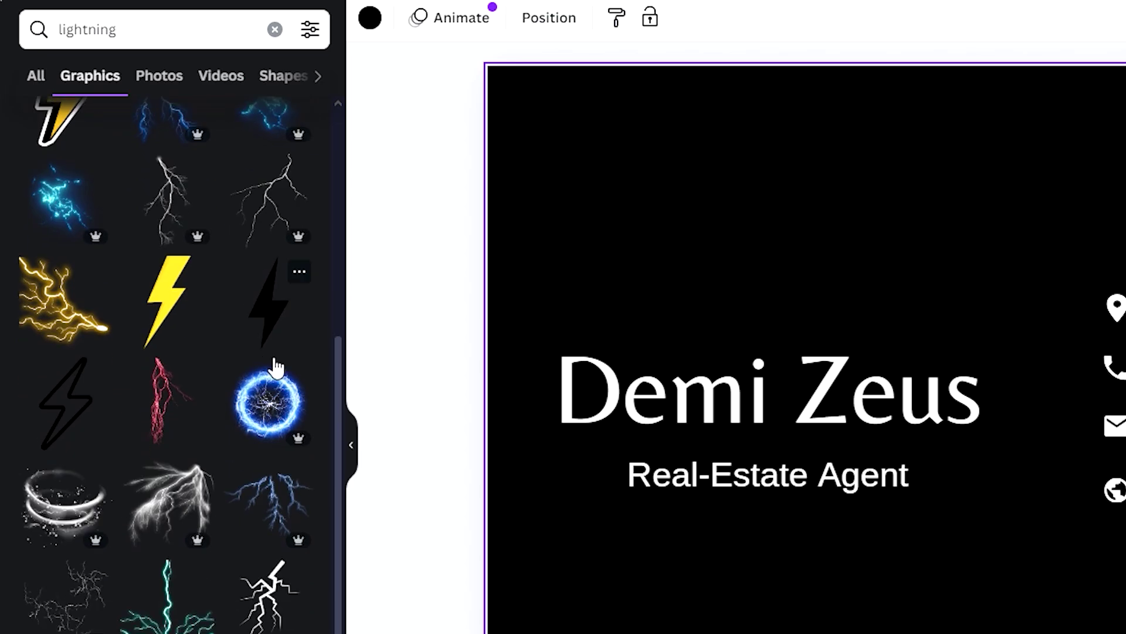
scroll(213, 514, down, 4)
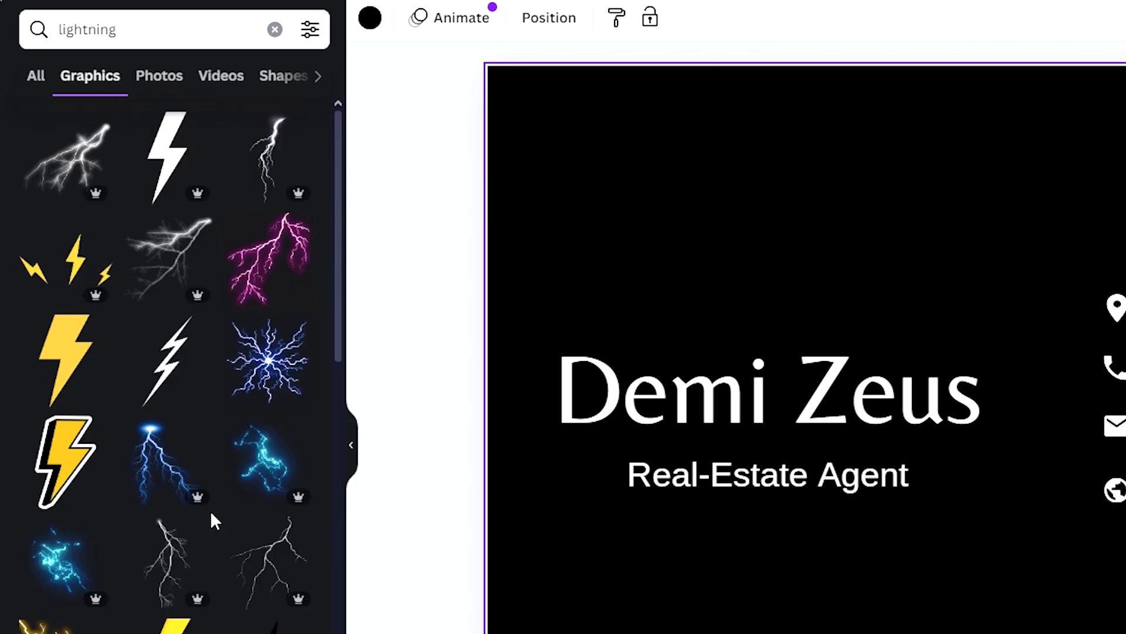
Step: Add the white zigzag lightning bolt, shrink it, and place it in the top-left corner
click(199, 375)
drag(1122, 267, 1058, 437)
drag(536, 392, 522, 259)
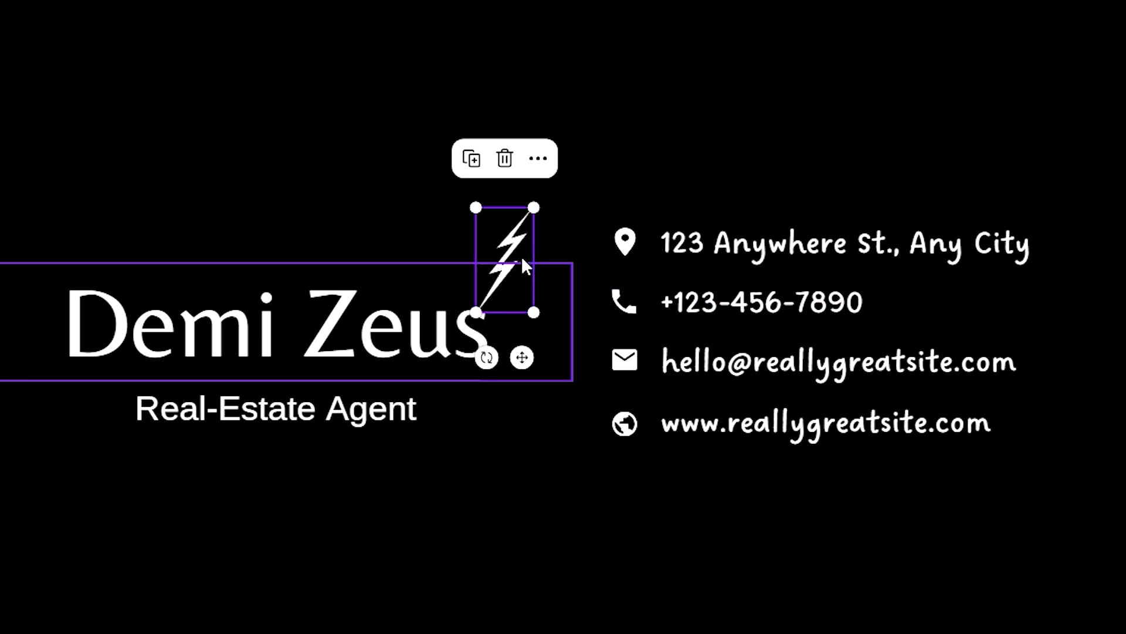
drag(533, 208, 498, 255)
click(564, 194)
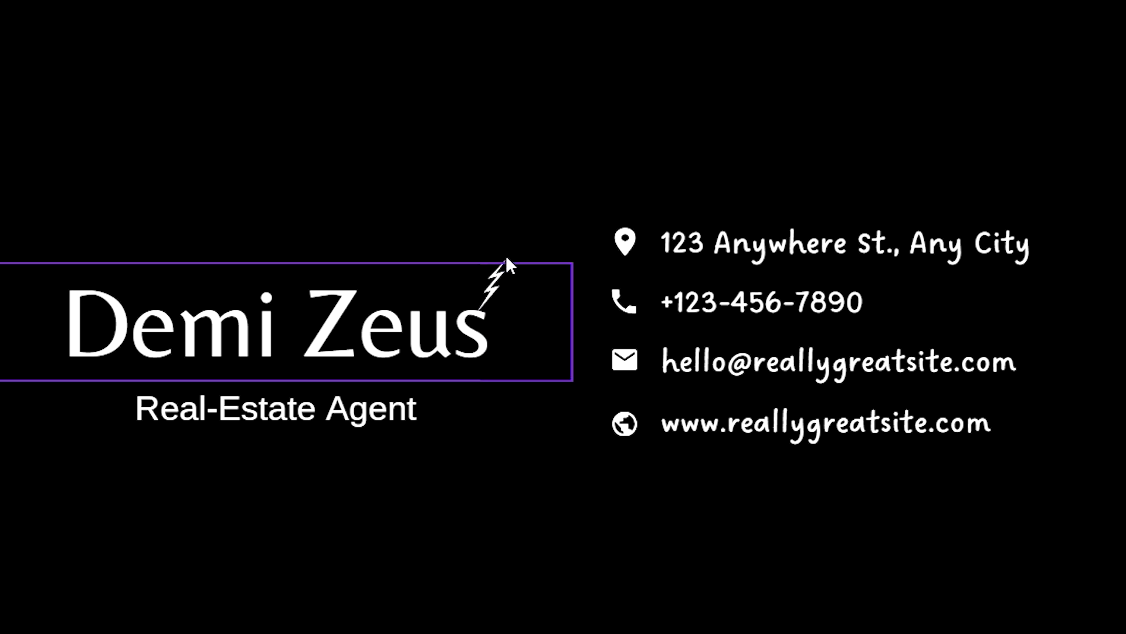
drag(506, 270, 286, 272)
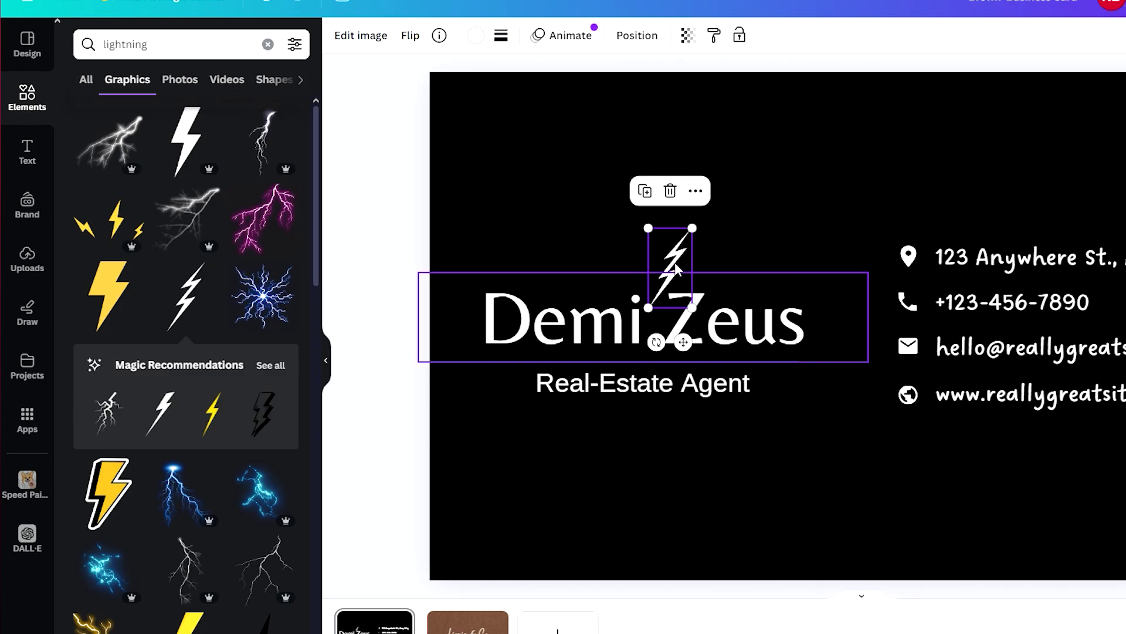
drag(670, 266, 486, 124)
click(487, 147)
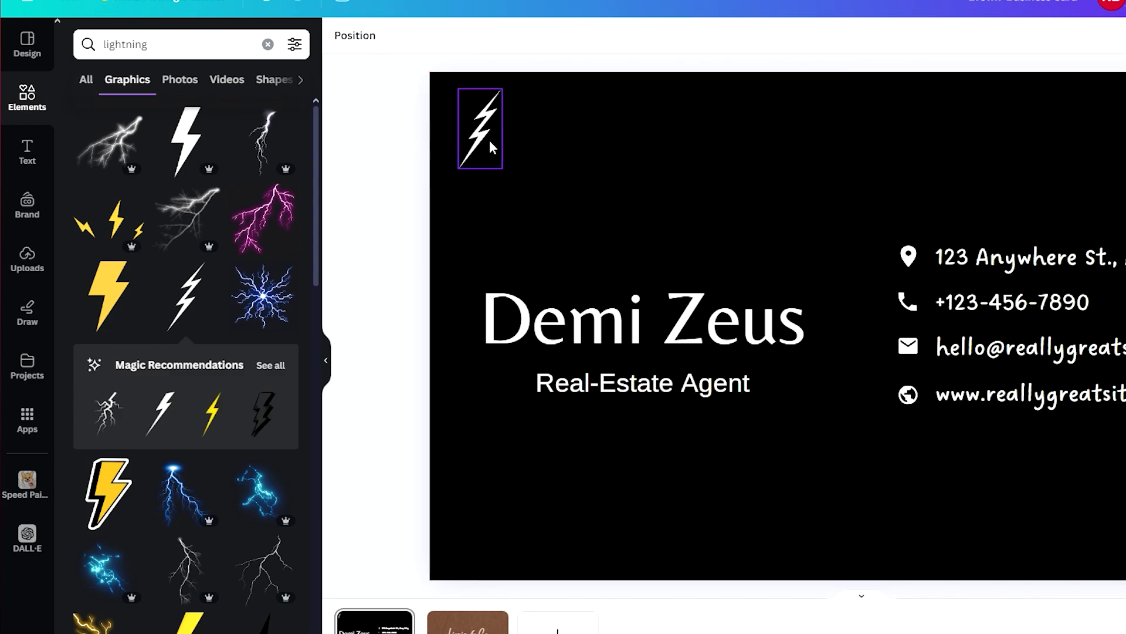
Step: Copy the lightning bolt and paste it onto the back page
click(491, 145)
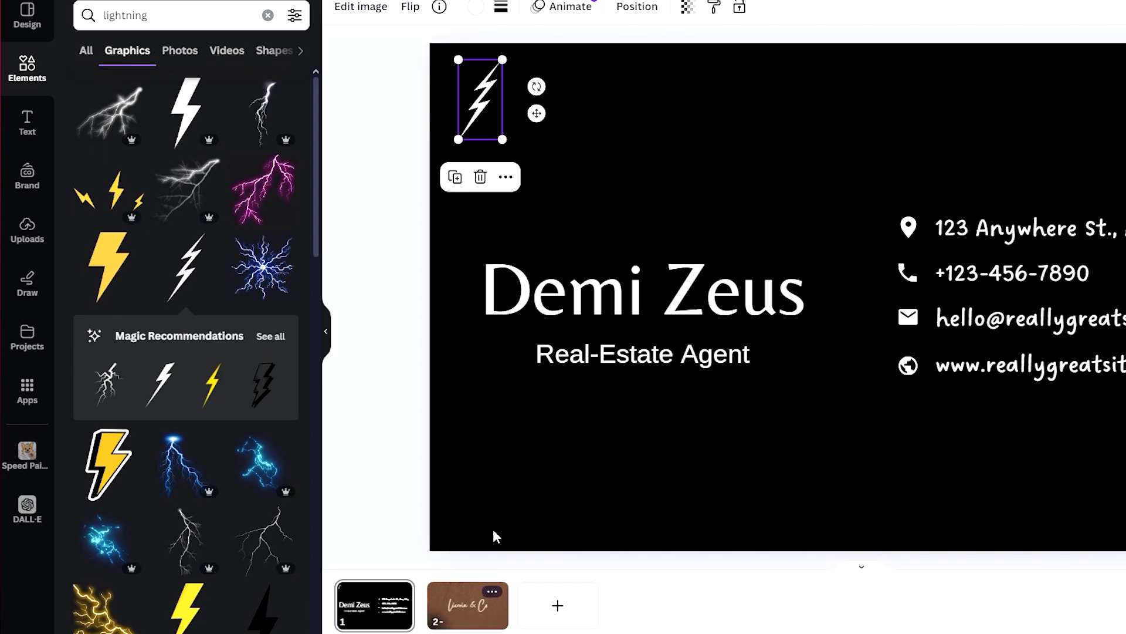
click(463, 561)
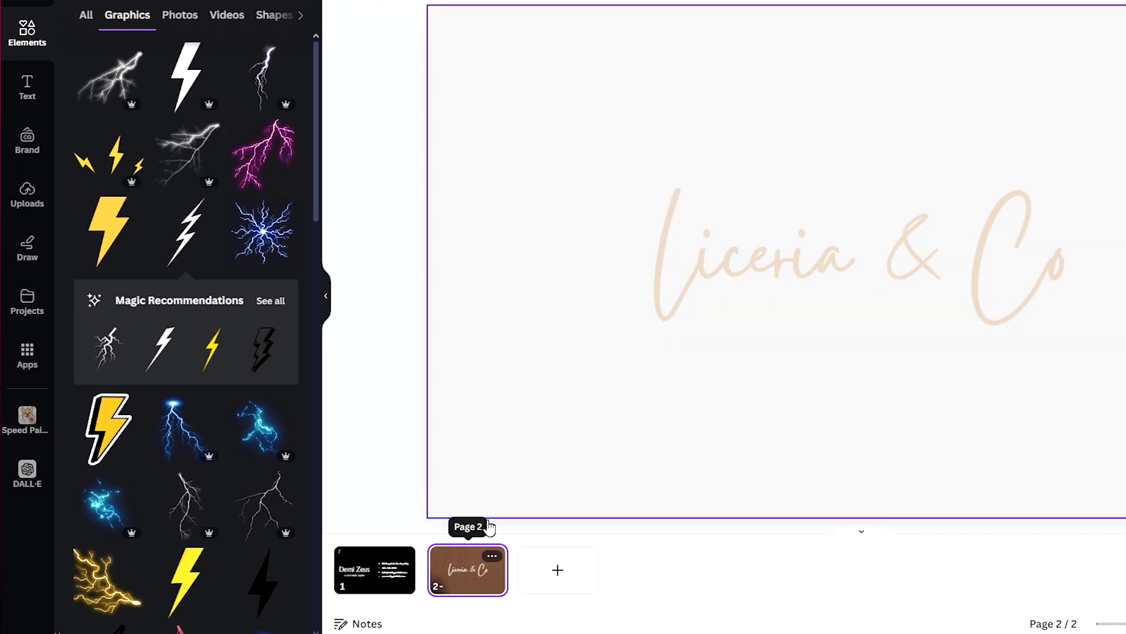
key(ctrl+v)
Step: Delete the brown background image and make the back page black
click(437, 209)
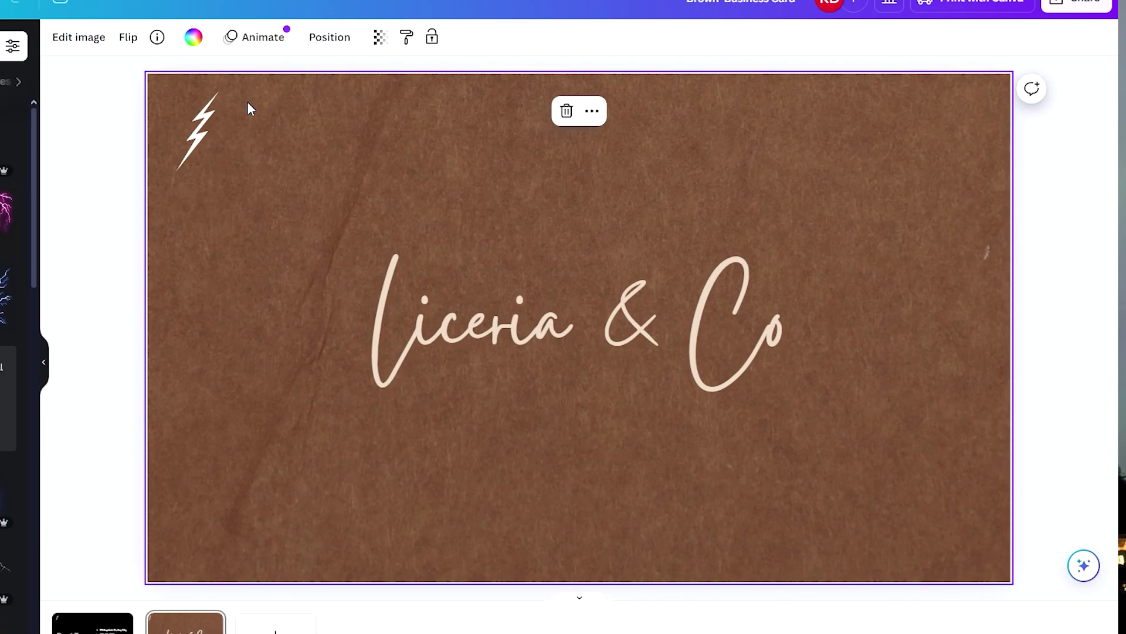
key(Delete)
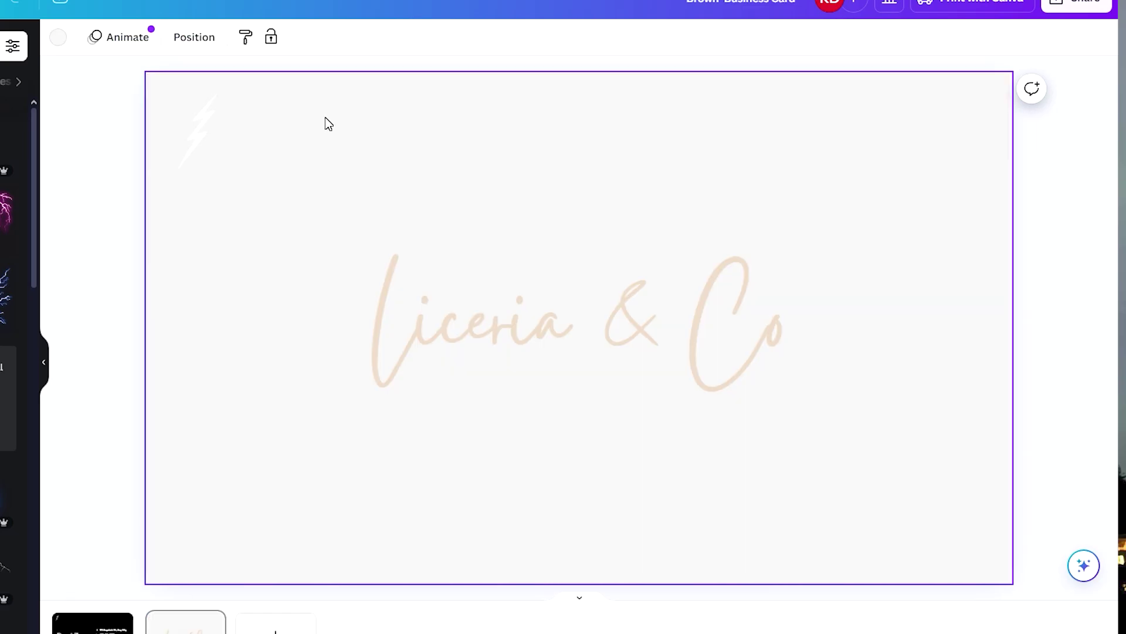
click(58, 37)
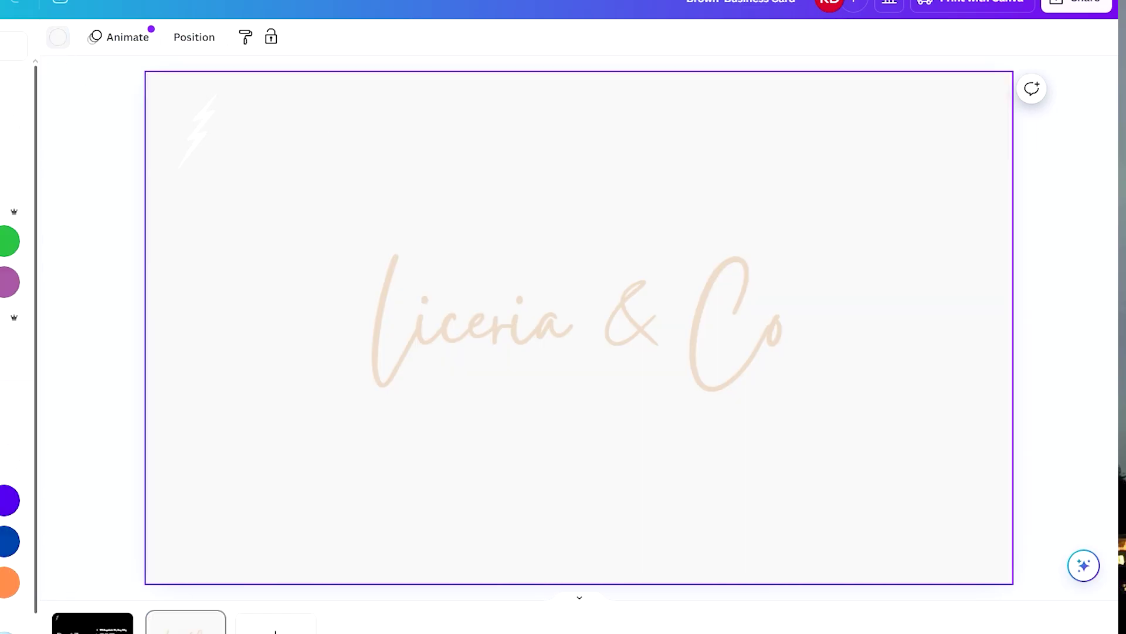
click(124, 280)
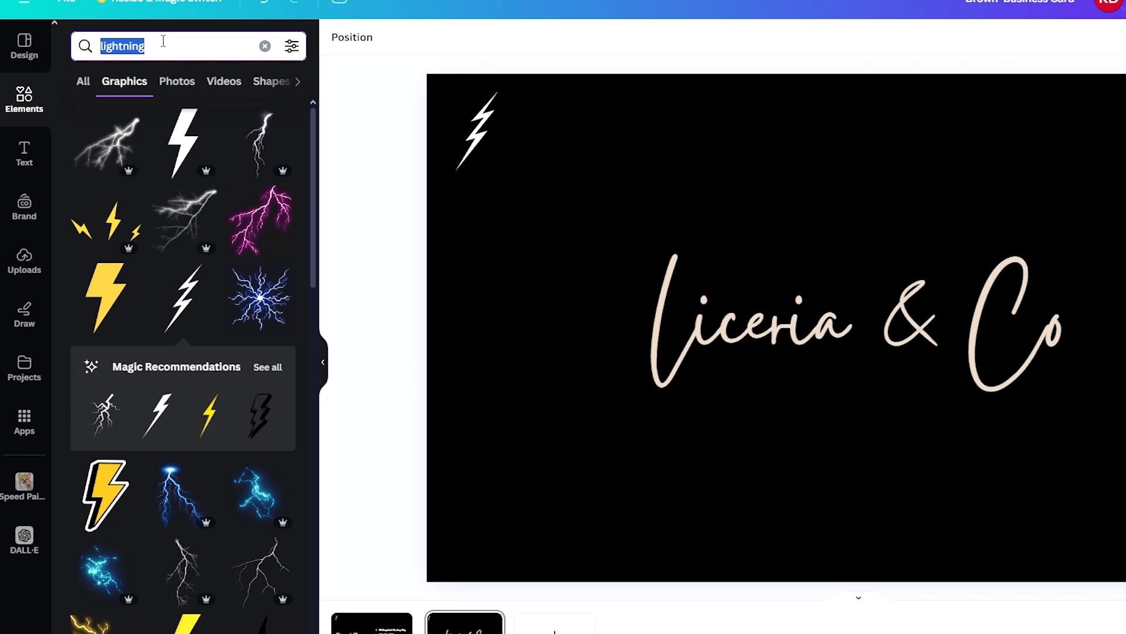
Step: Add a 'texture' graphic and stretch it from the top-left to cover the whole back page
text(texture)
key(Return)
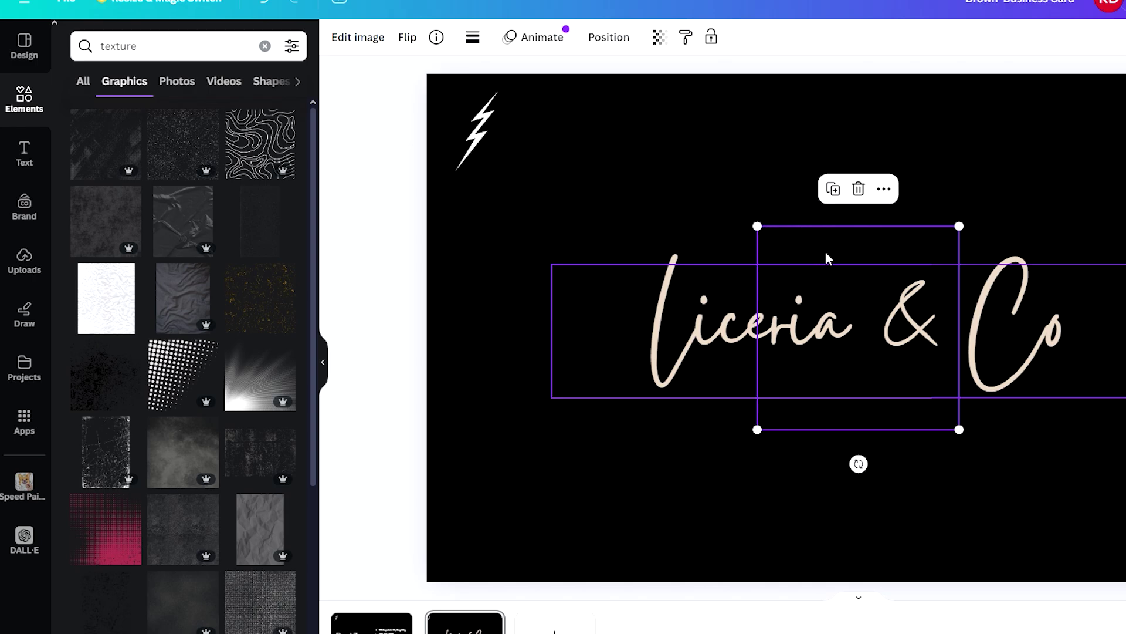
drag(831, 250, 491, 88)
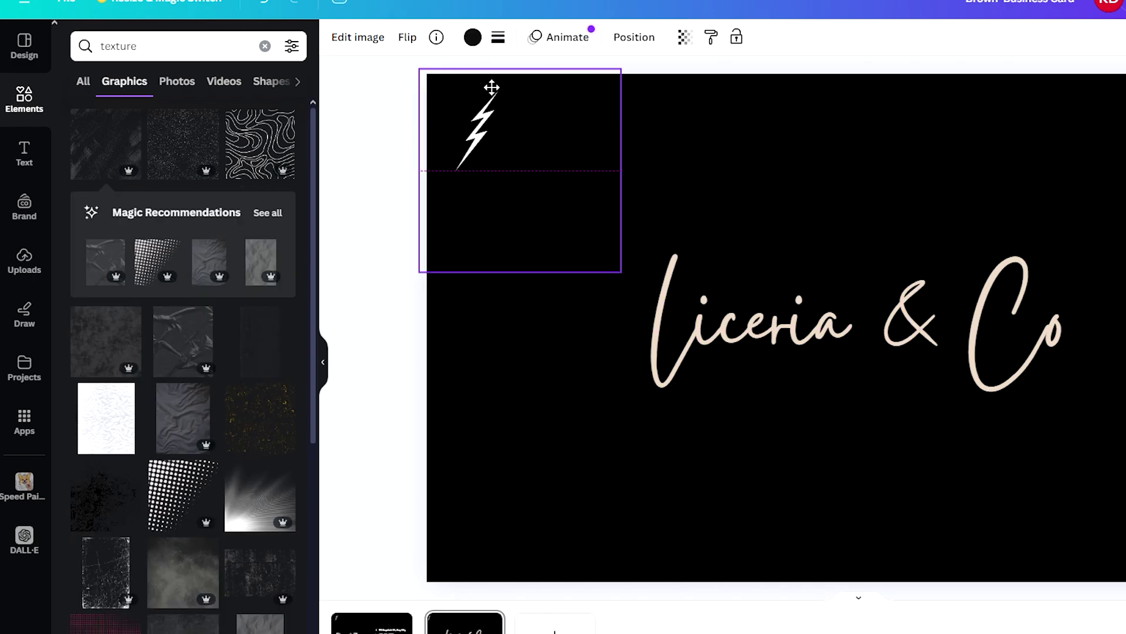
drag(620, 271, 1008, 413)
drag(630, 283, 1125, 630)
drag(966, 633, 1005, 633)
drag(1005, 68, 1081, 55)
click(417, 36)
click(300, 38)
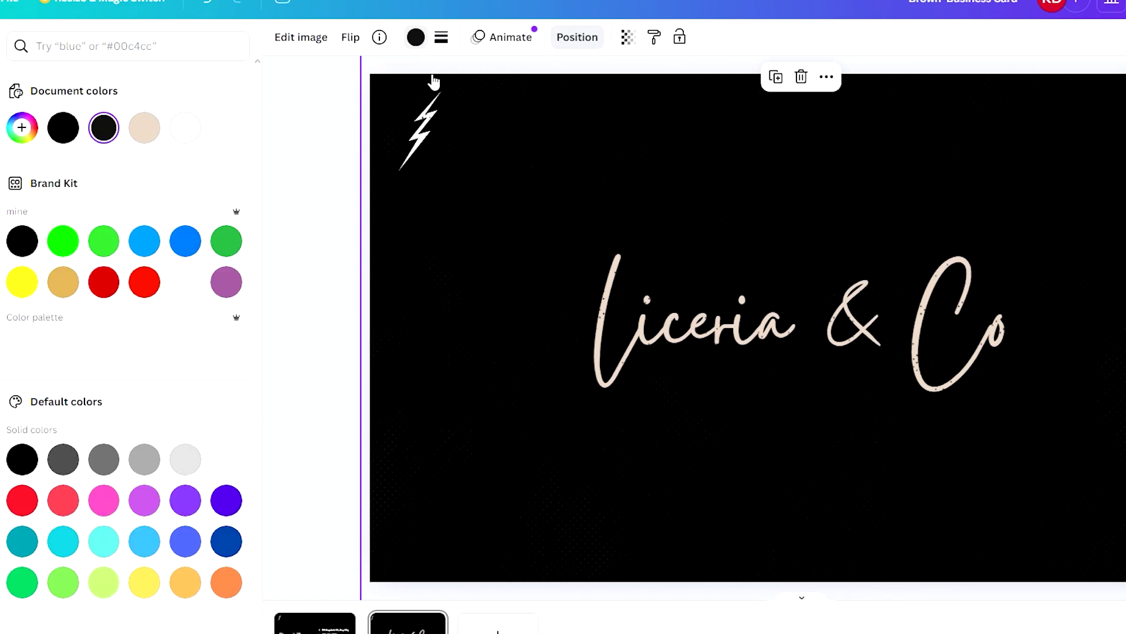
Step: Recolour the halftone texture white and lower its transparency to 24
click(237, 139)
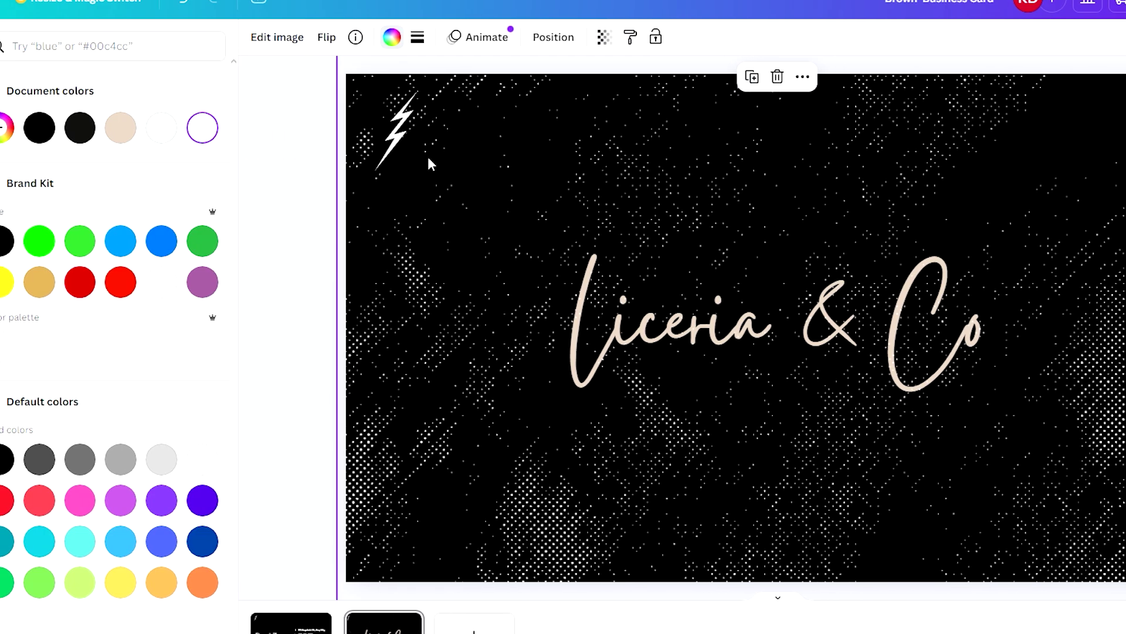
click(448, 38)
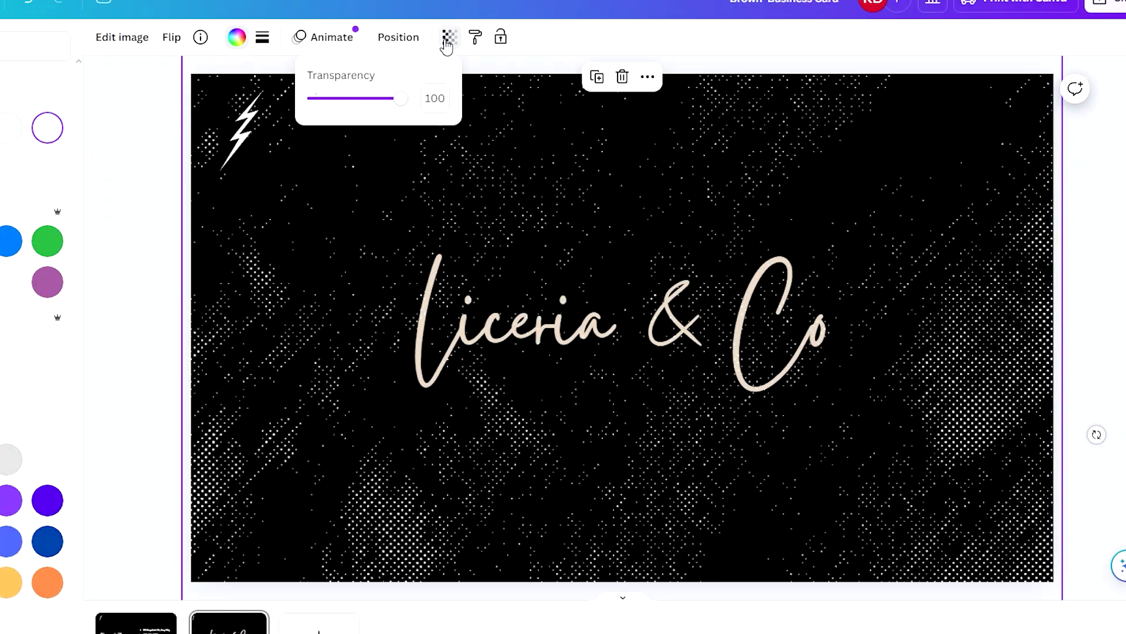
drag(403, 105, 336, 110)
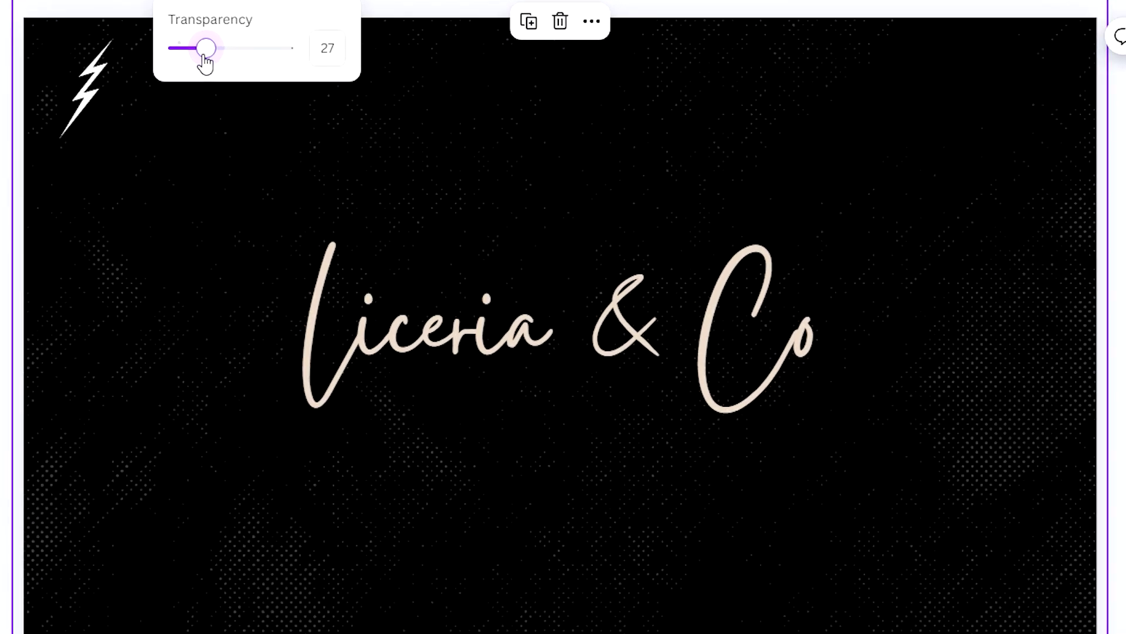
drag(205, 64, 203, 63)
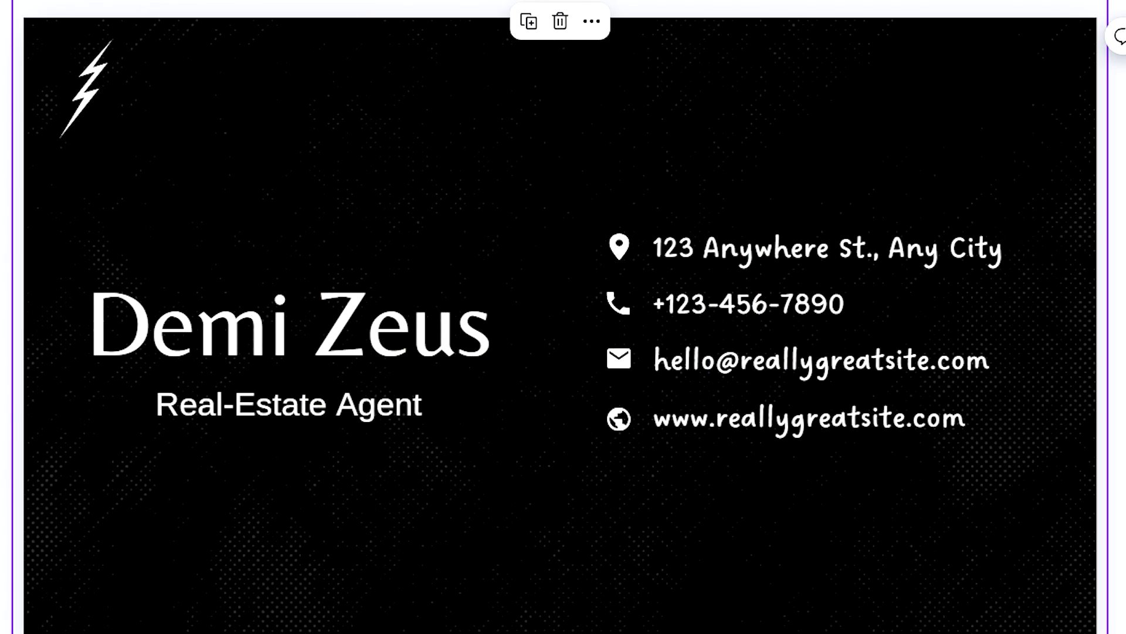
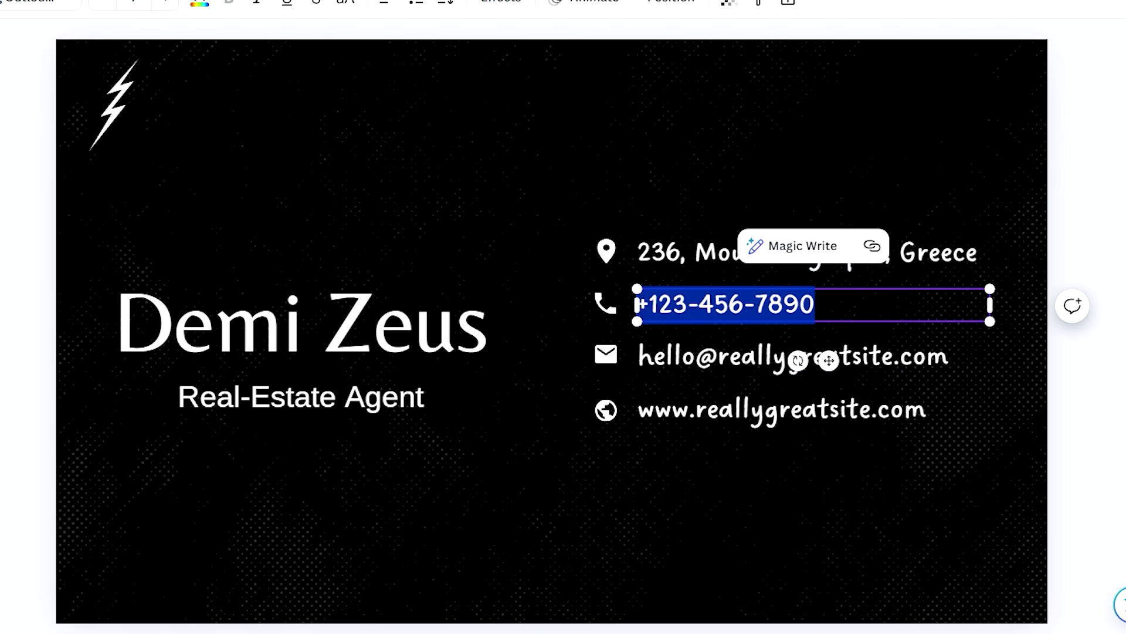
Step: Finish editing the phone number line on the black card front
key(Escape)
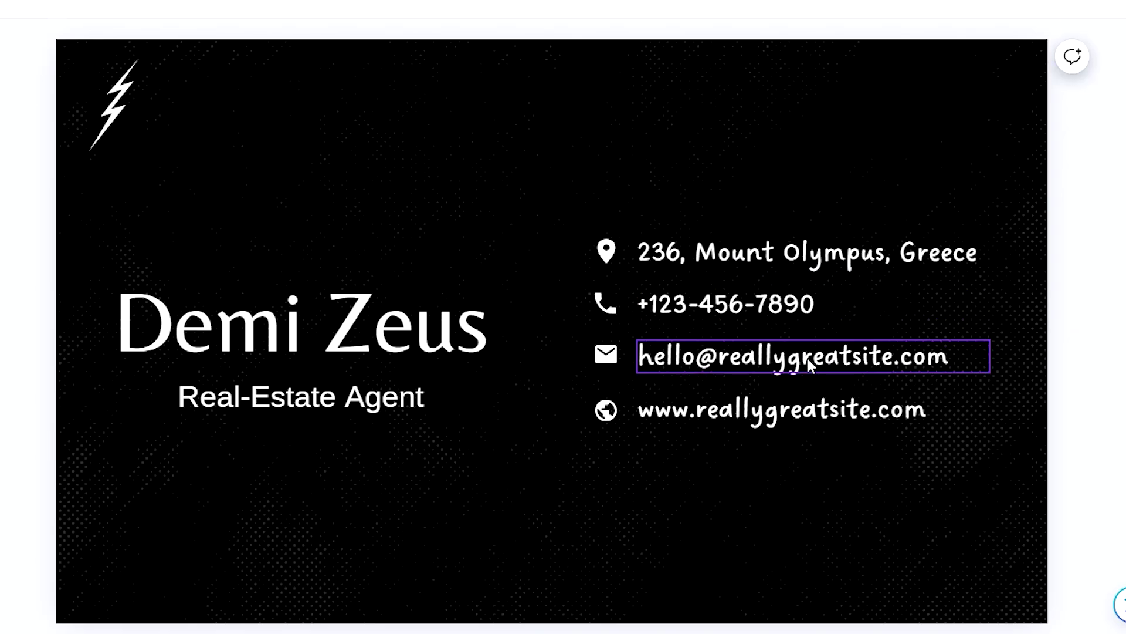
Step: Replace the sample email with the agent's address and retype the website line
double_click(809, 361)
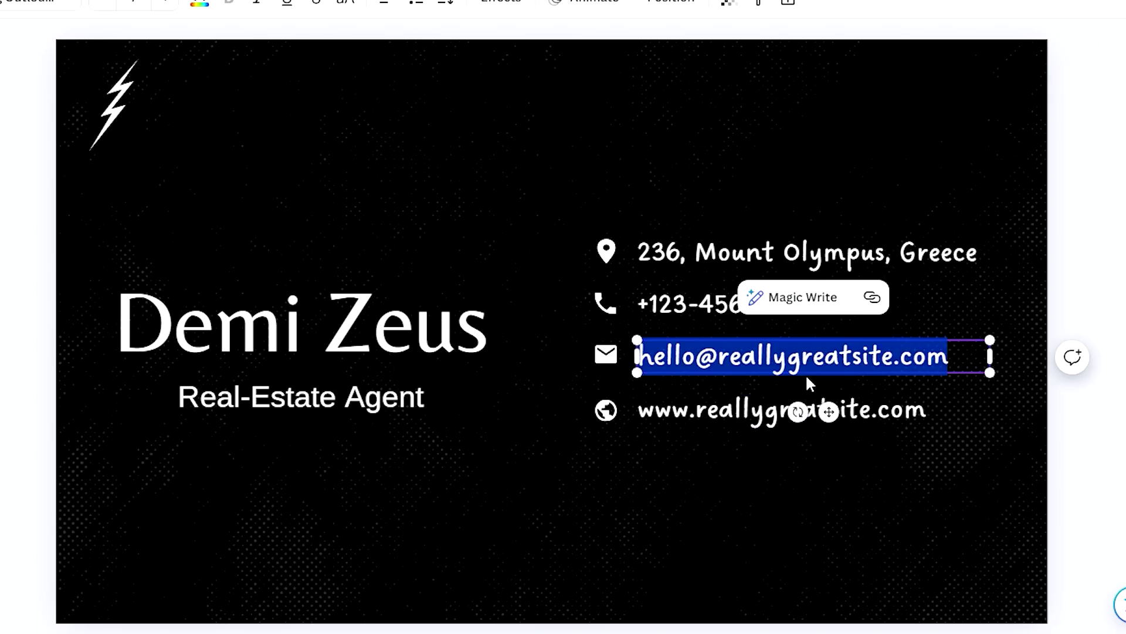
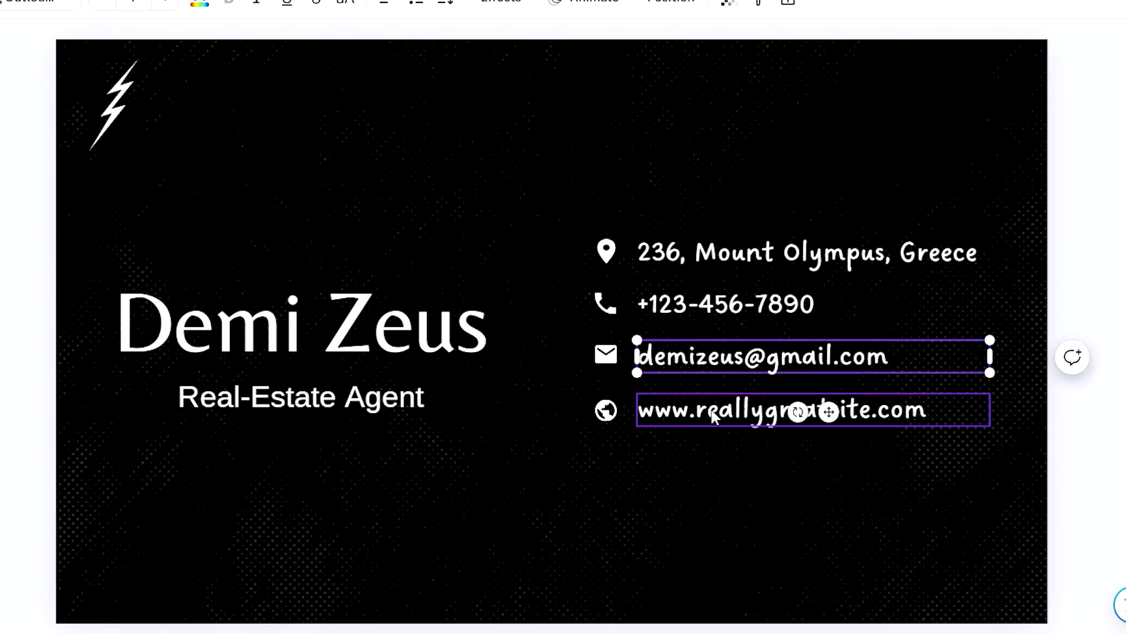
double_click(808, 410)
text(www.demizeuses)
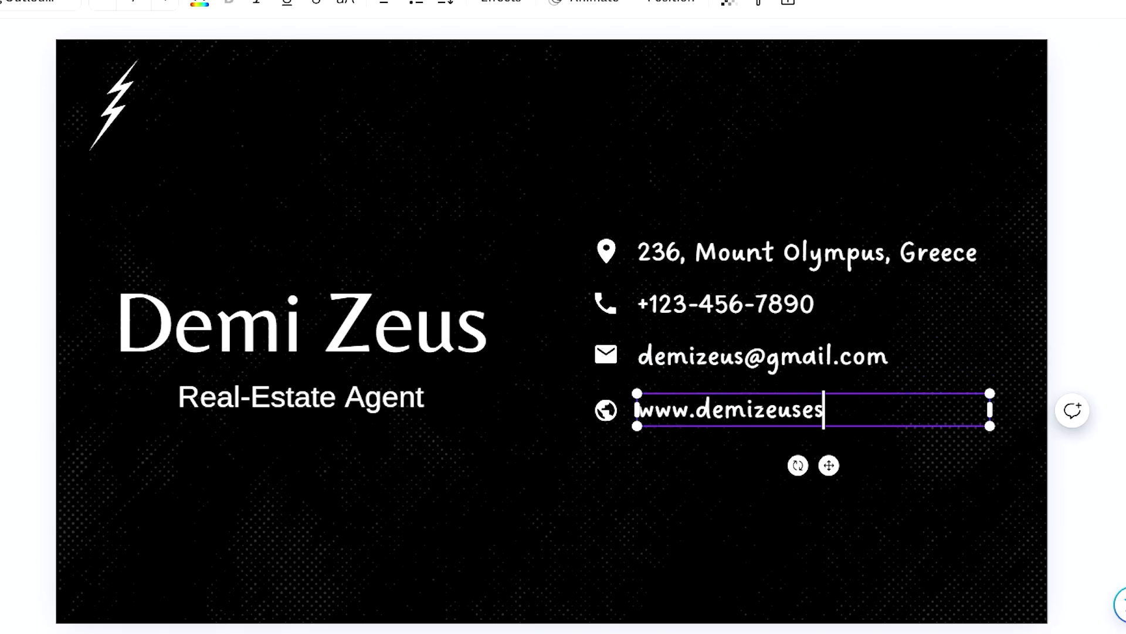
text(tates.com)
click(757, 411)
key(BackSpace)
key(BackSpace)
key(BackSpace)
key(BackSpace)
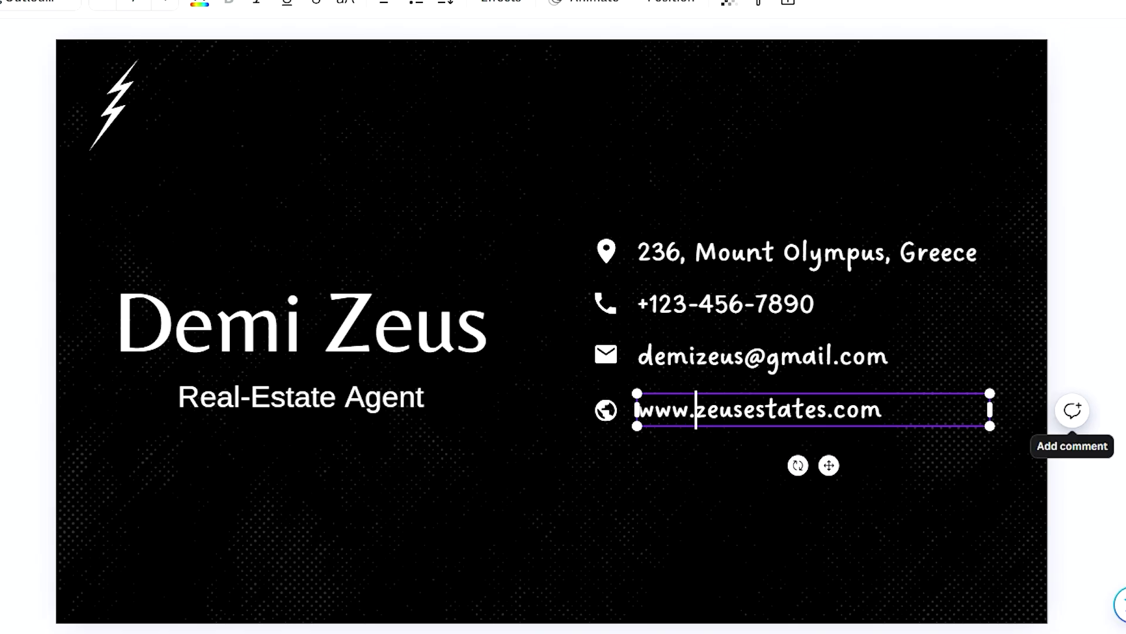
key(Delete)
key(Delete)
key(Delete)
text(olympu)
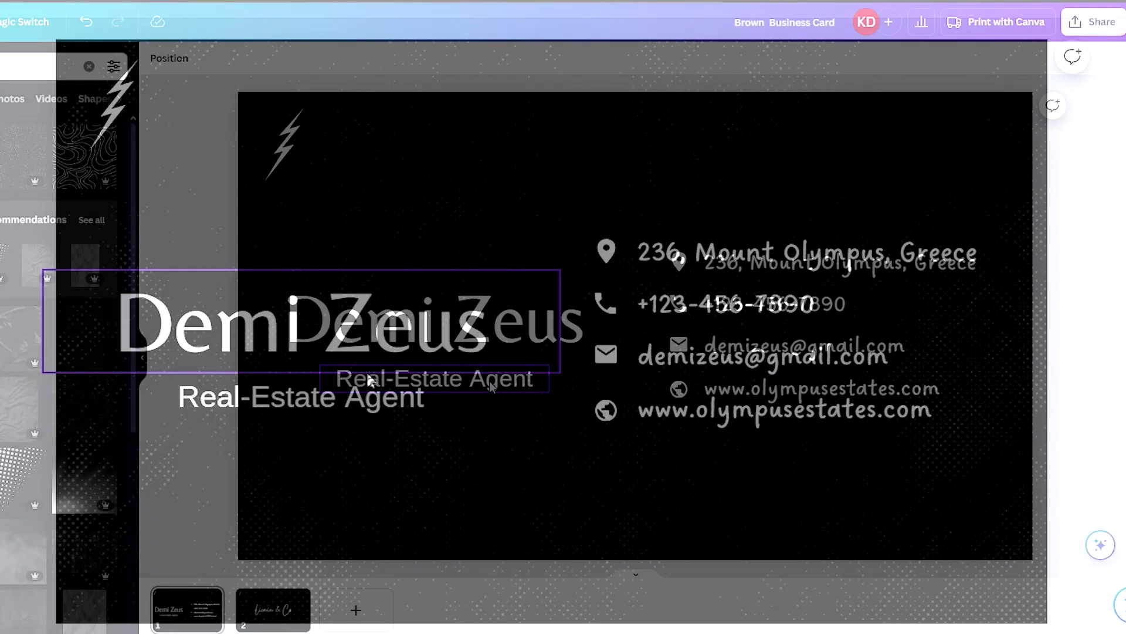
click(421, 327)
drag(530, 323, 532, 408)
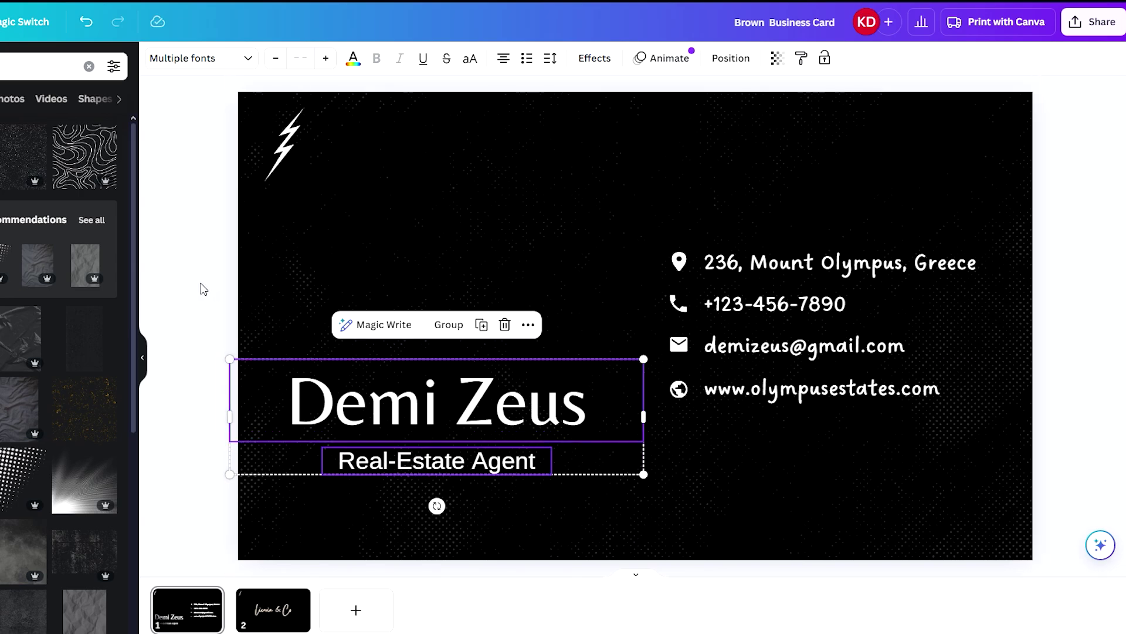
click(380, 282)
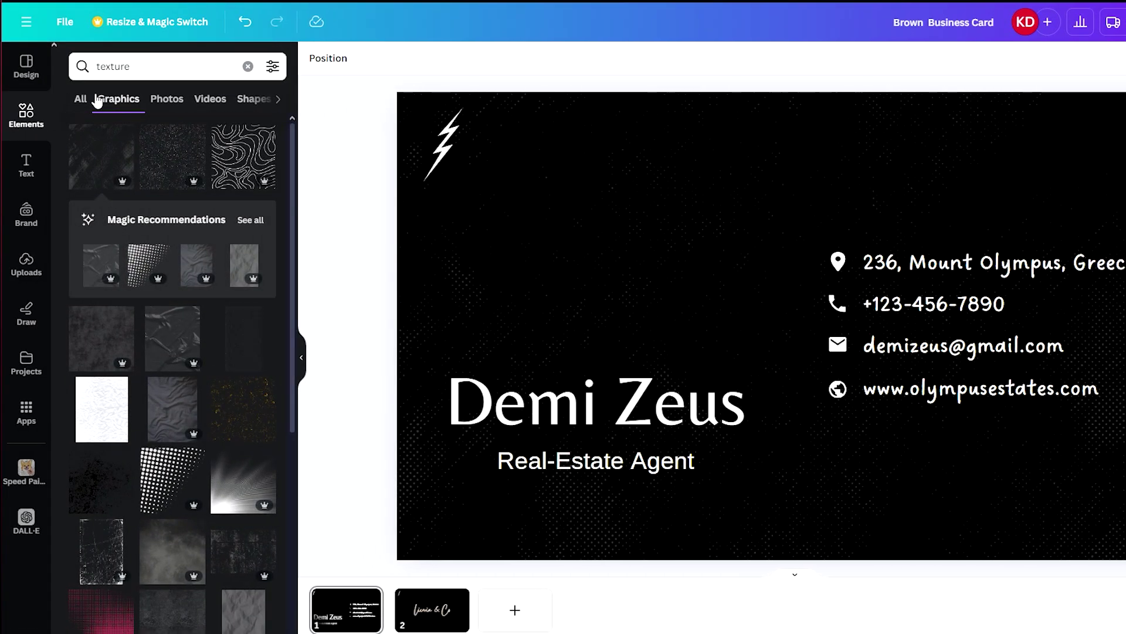
Step: Search Elements for 'frame' and add a circle frame to the card
double_click(147, 63)
text(frame)
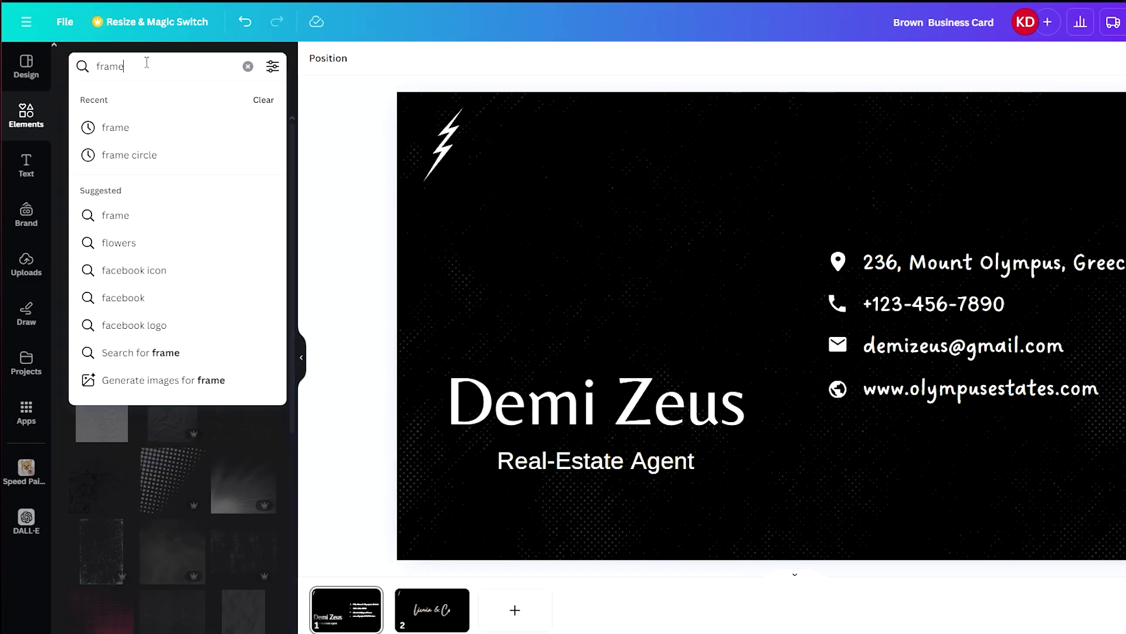
key(Return)
click(269, 178)
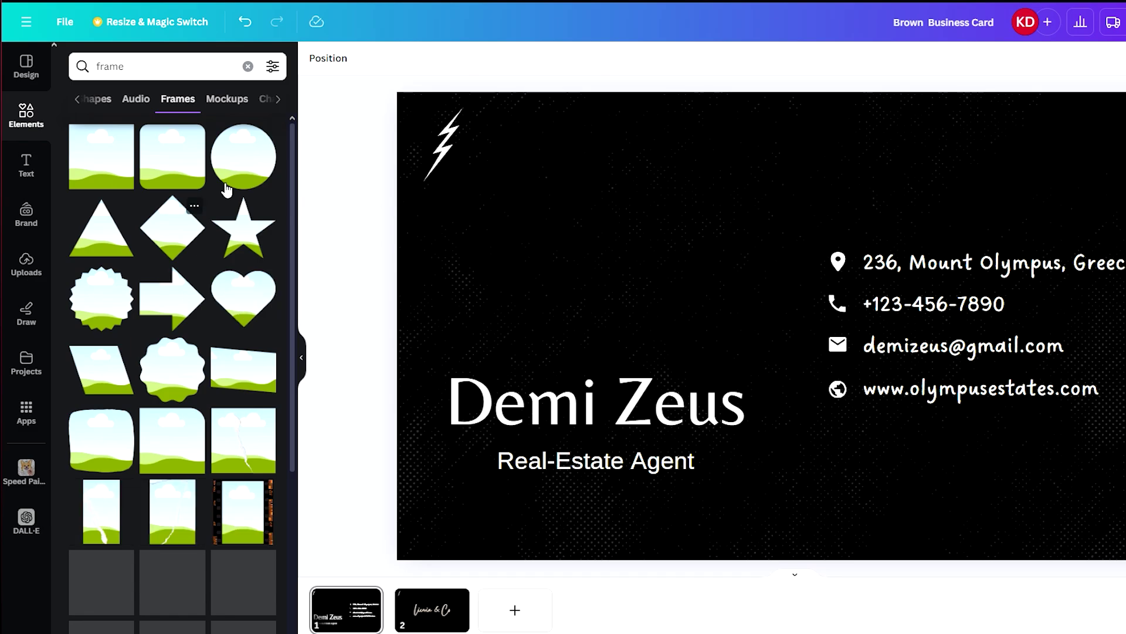
click(243, 156)
Step: Resize the circle frame and centre it above the Demi Zeus name
drag(819, 264, 576, 202)
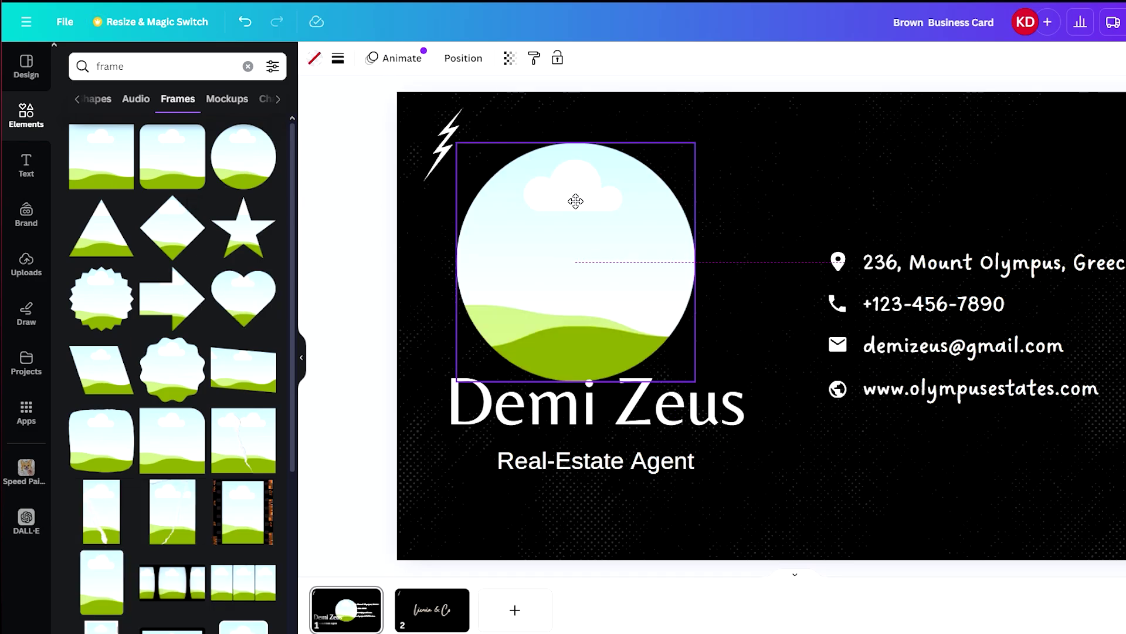
drag(695, 143, 617, 222)
drag(572, 314, 626, 282)
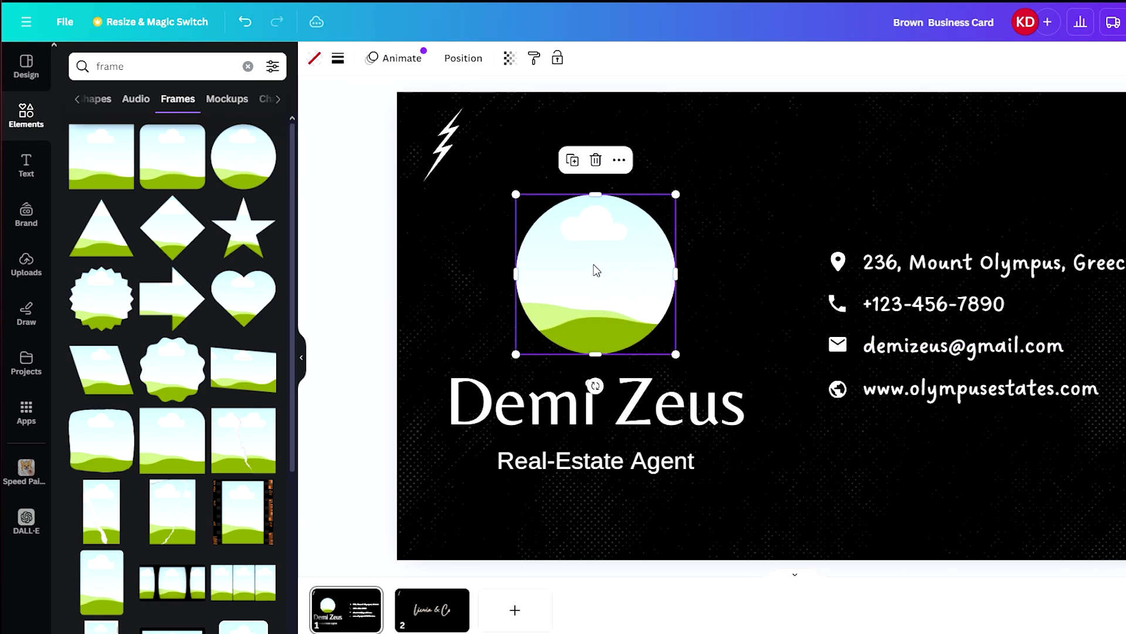
drag(512, 195, 485, 168)
drag(576, 242, 586, 244)
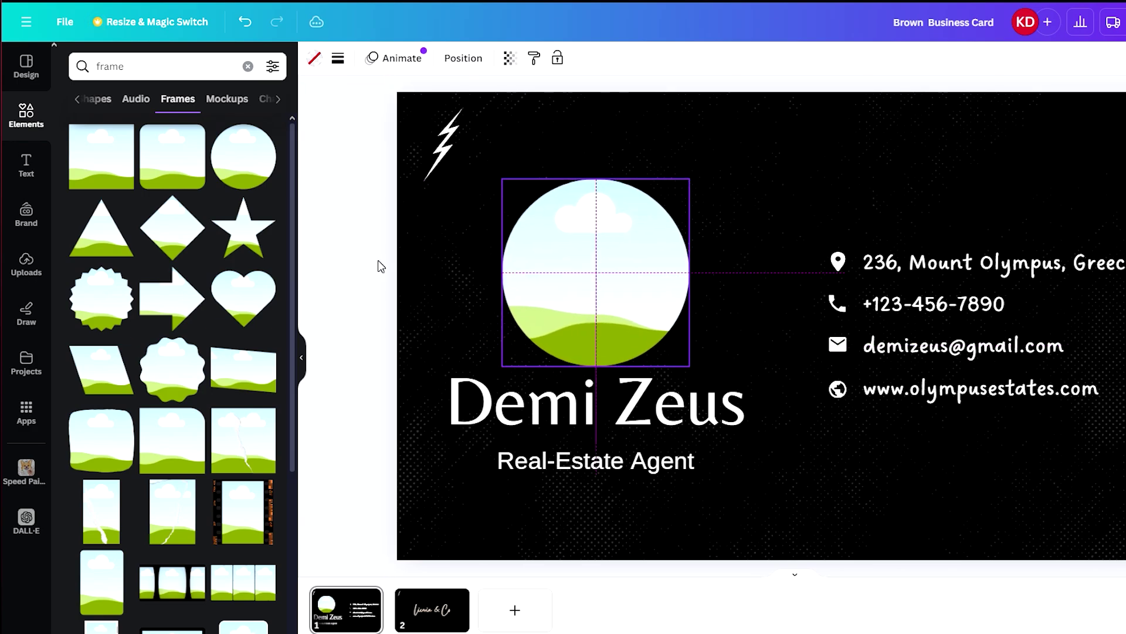
click(323, 280)
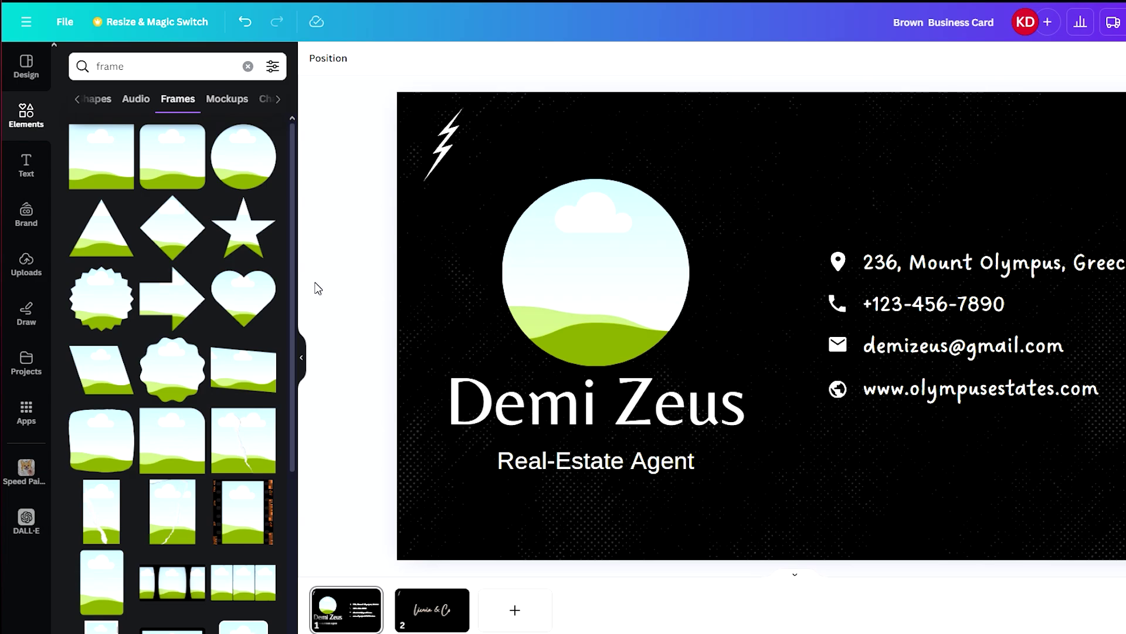
Step: Fill the circle frame with a Zeus statue photo instead of the glass building upload
click(28, 267)
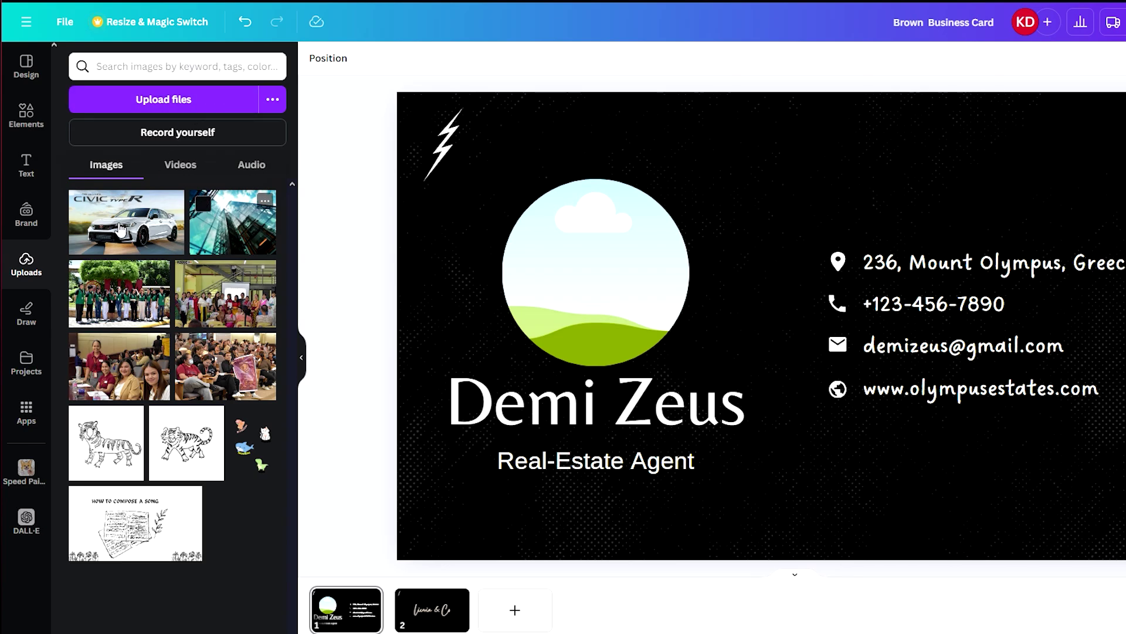
drag(211, 256, 560, 302)
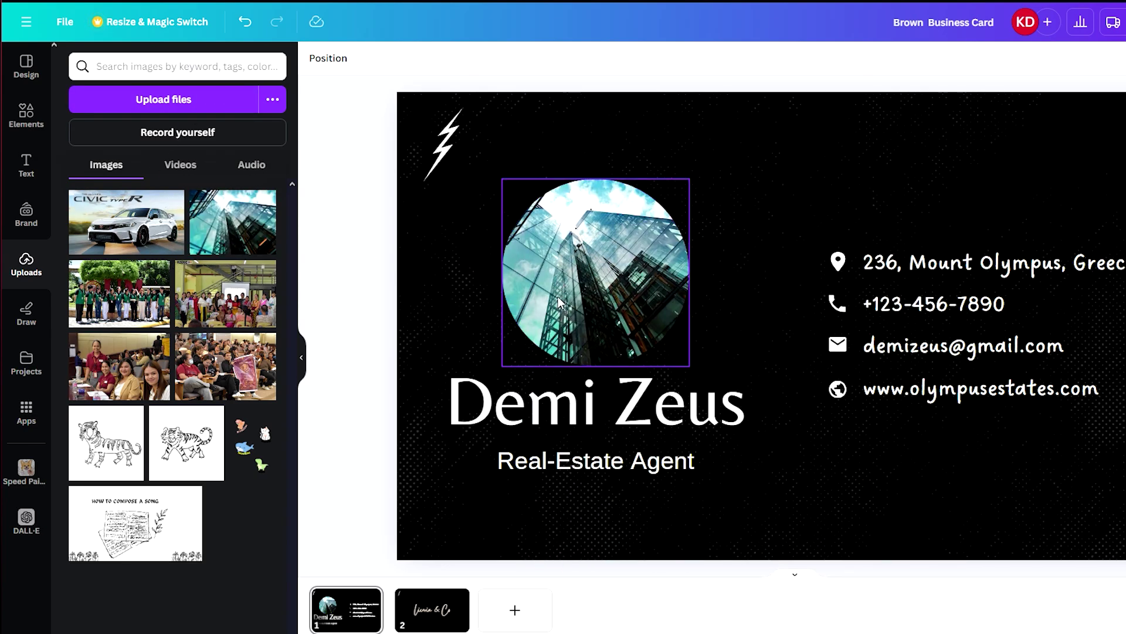
key(ctrl+z)
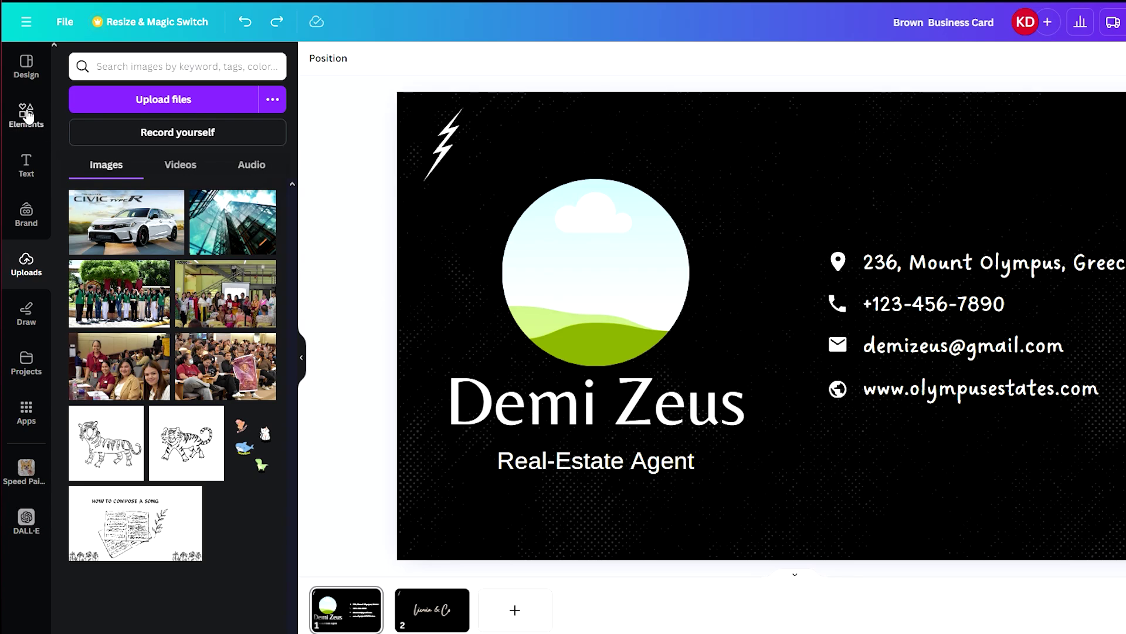
click(26, 114)
drag(262, 144, 531, 261)
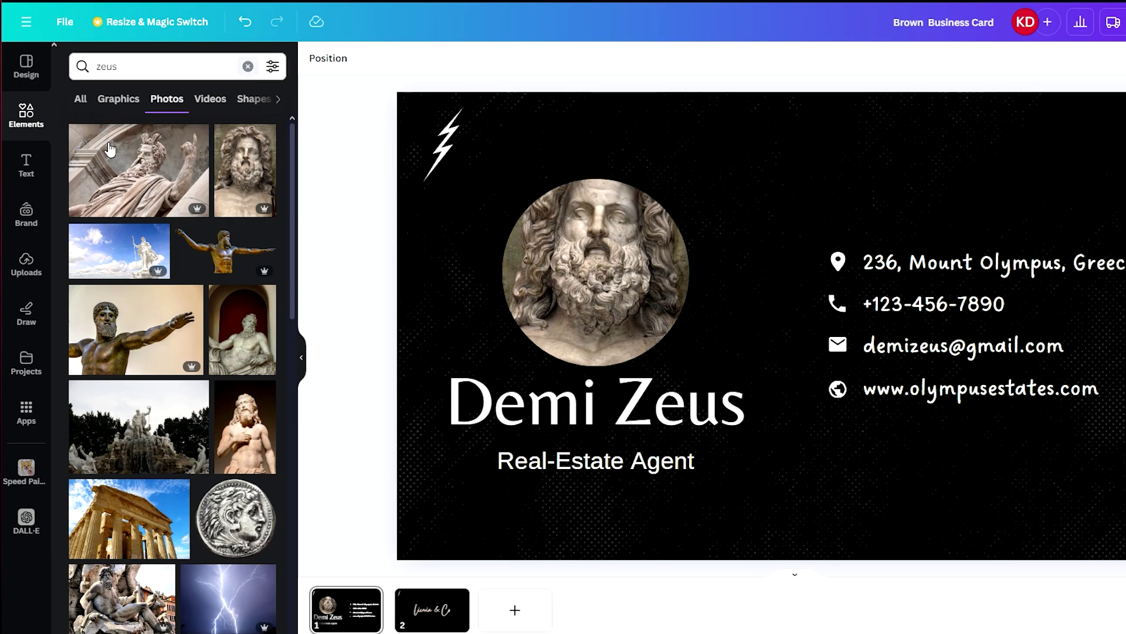
click(248, 67)
click(31, 79)
double_click(643, 262)
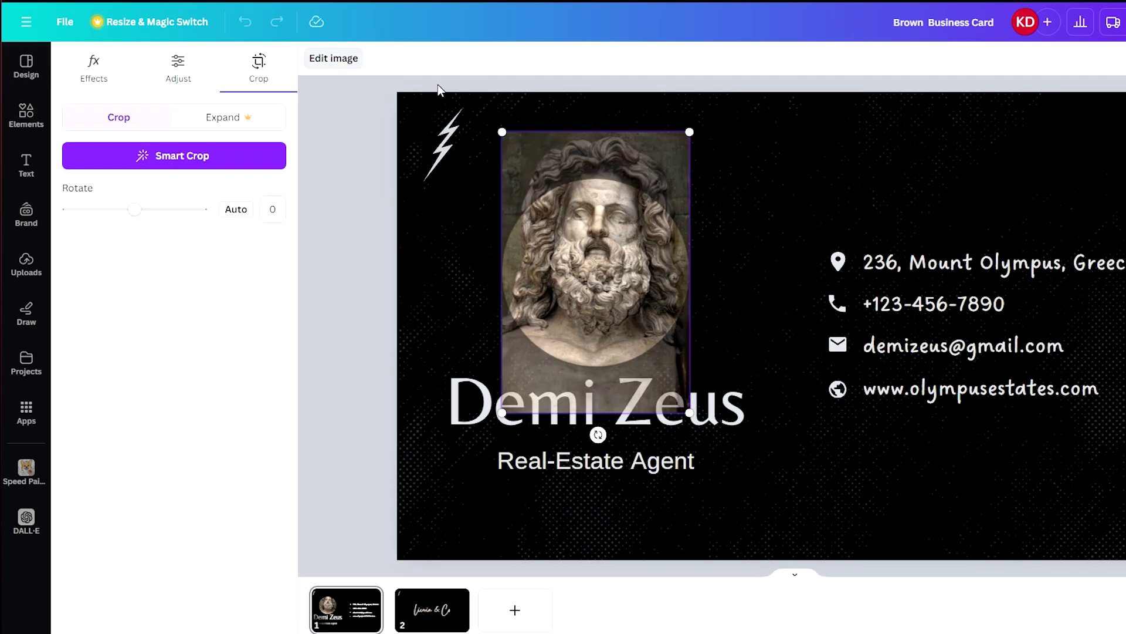
Step: Give the round Zeus photo a solid white border
click(449, 99)
click(462, 55)
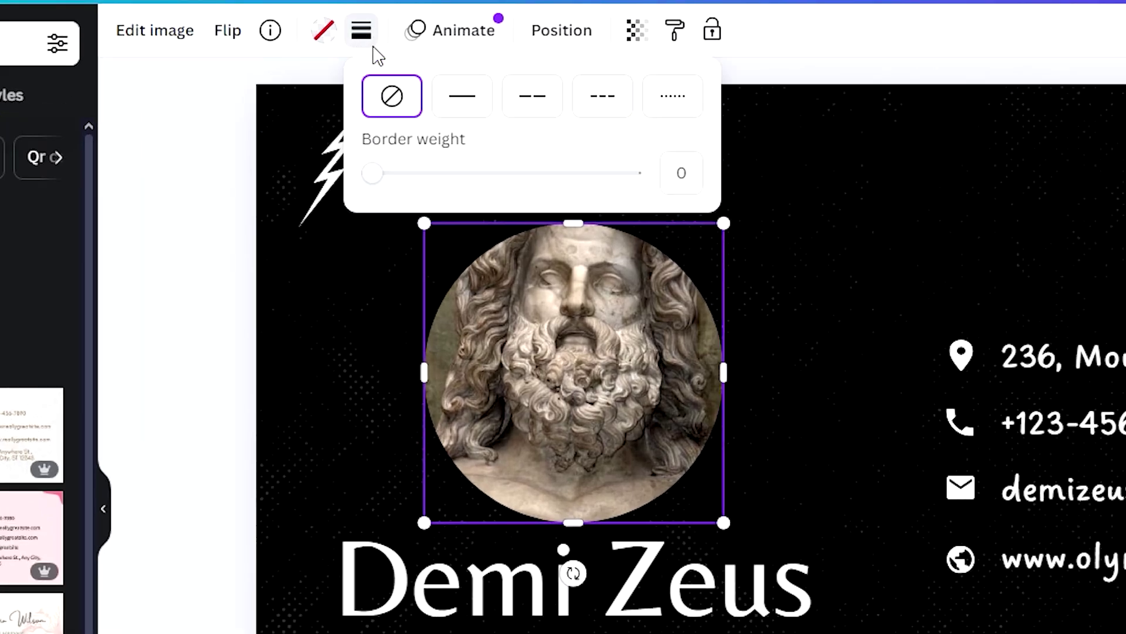
click(395, 179)
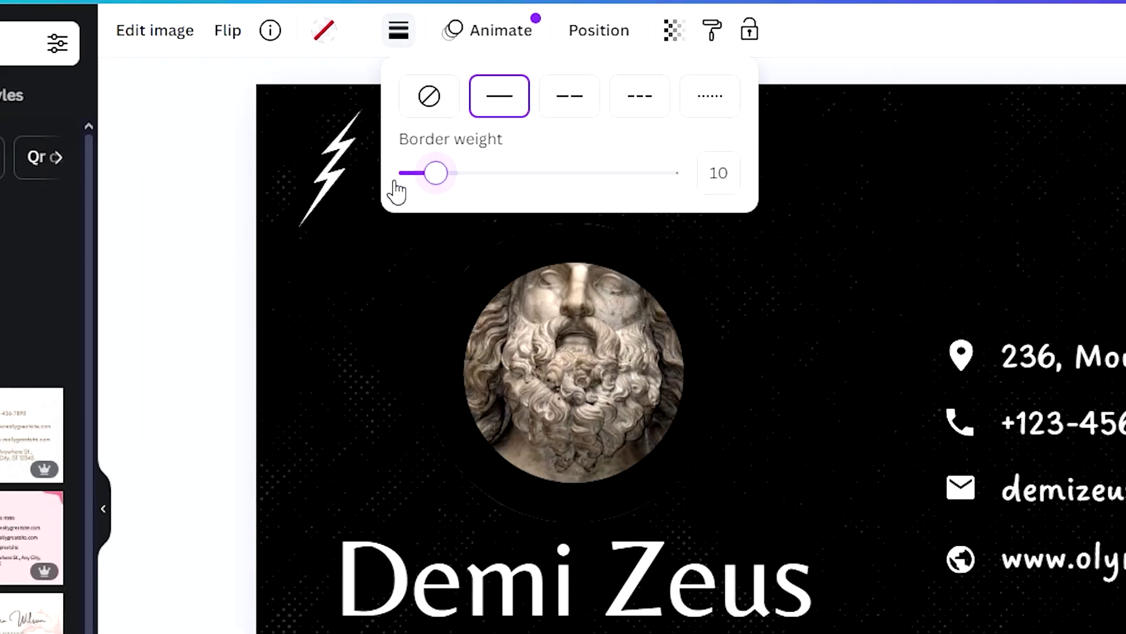
drag(394, 188, 385, 191)
click(469, 99)
click(361, 30)
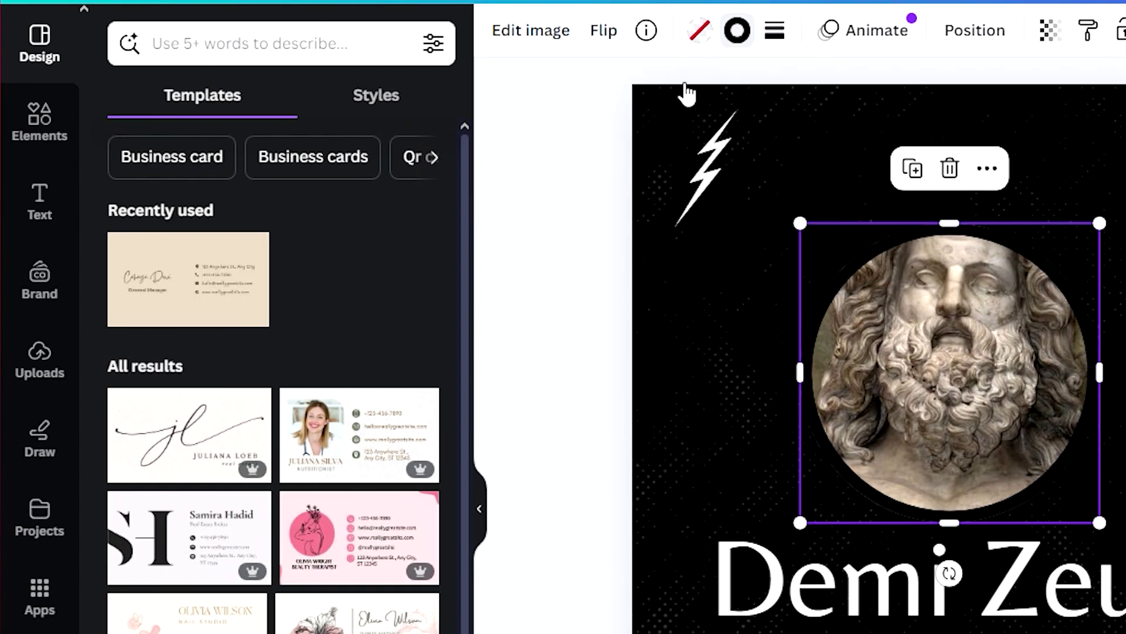
click(220, 166)
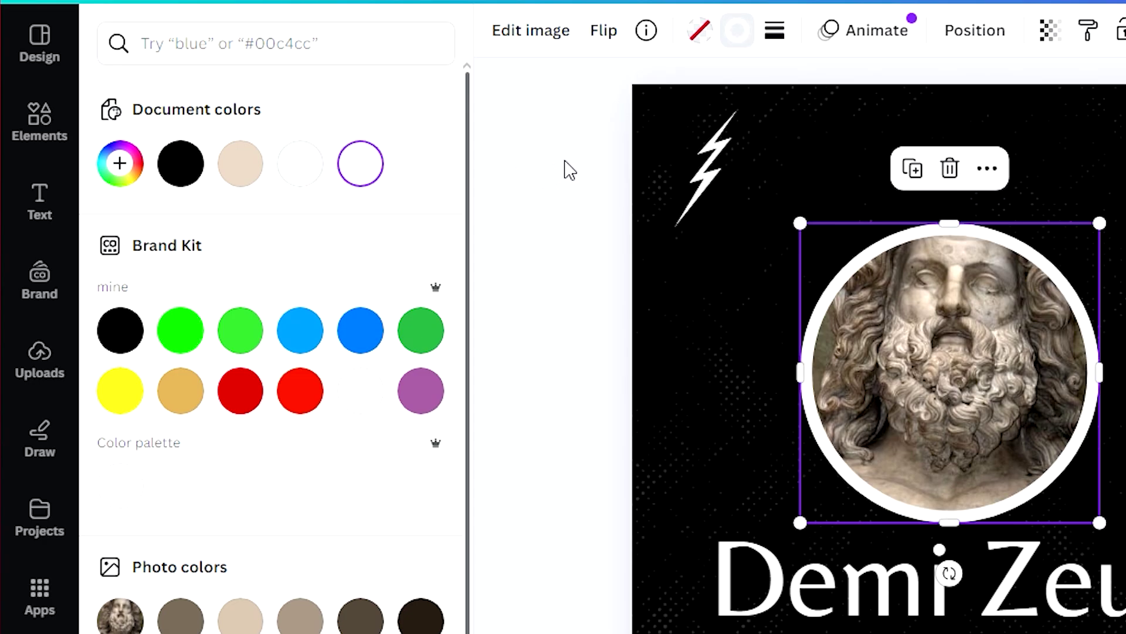
Step: Set the border weight to 1 and keep the photo on the centre guides
click(773, 32)
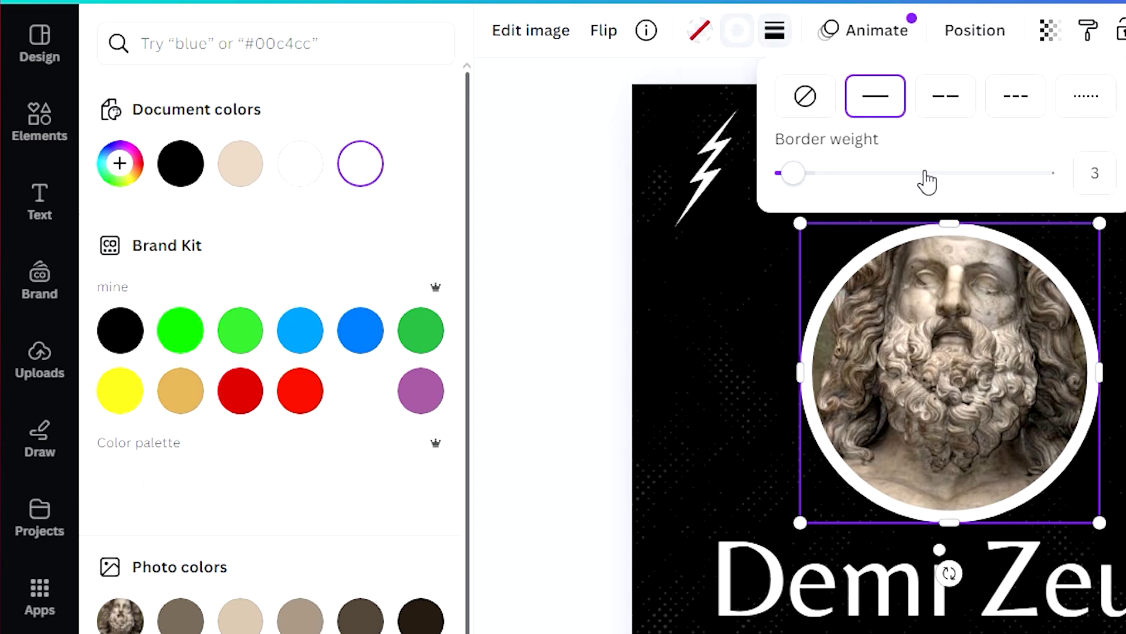
text(1)
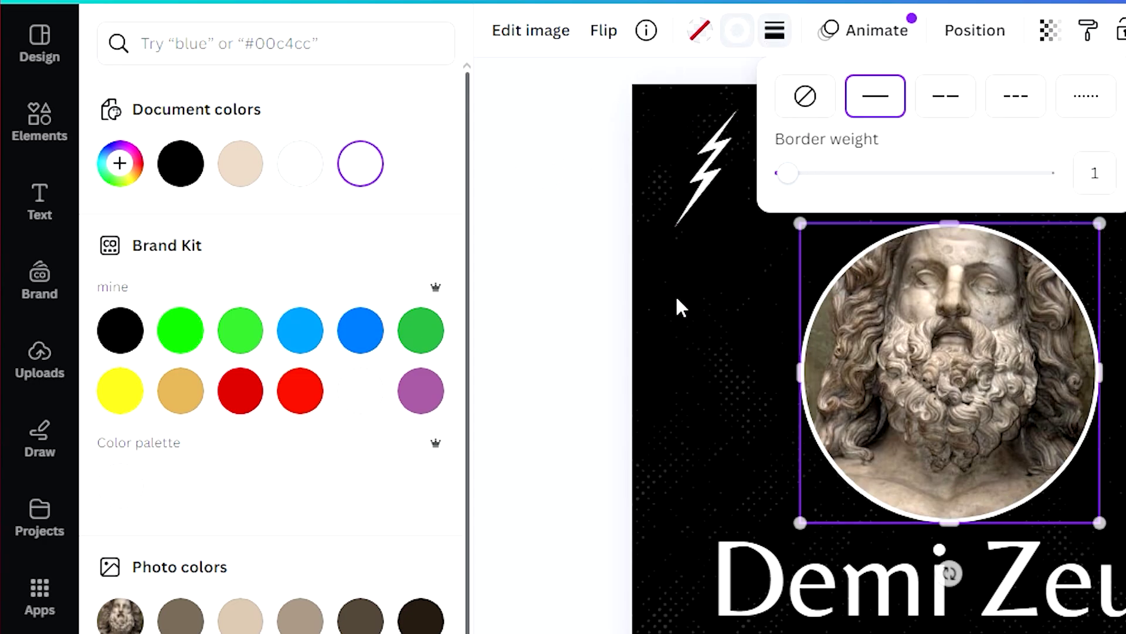
click(603, 282)
click(604, 282)
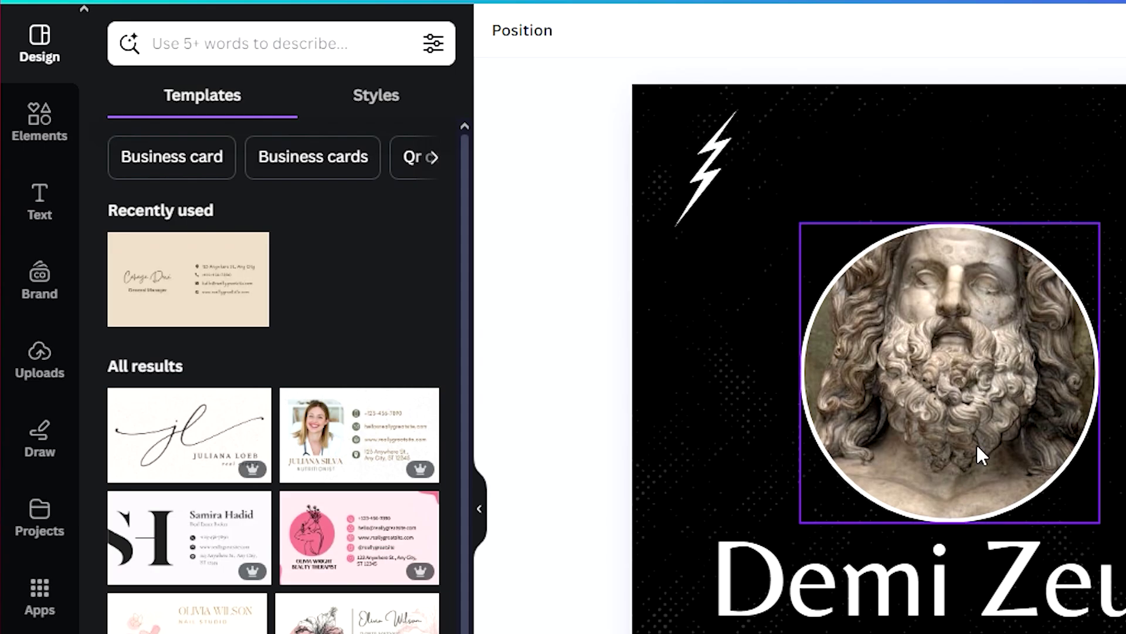
drag(977, 437, 976, 440)
click(759, 500)
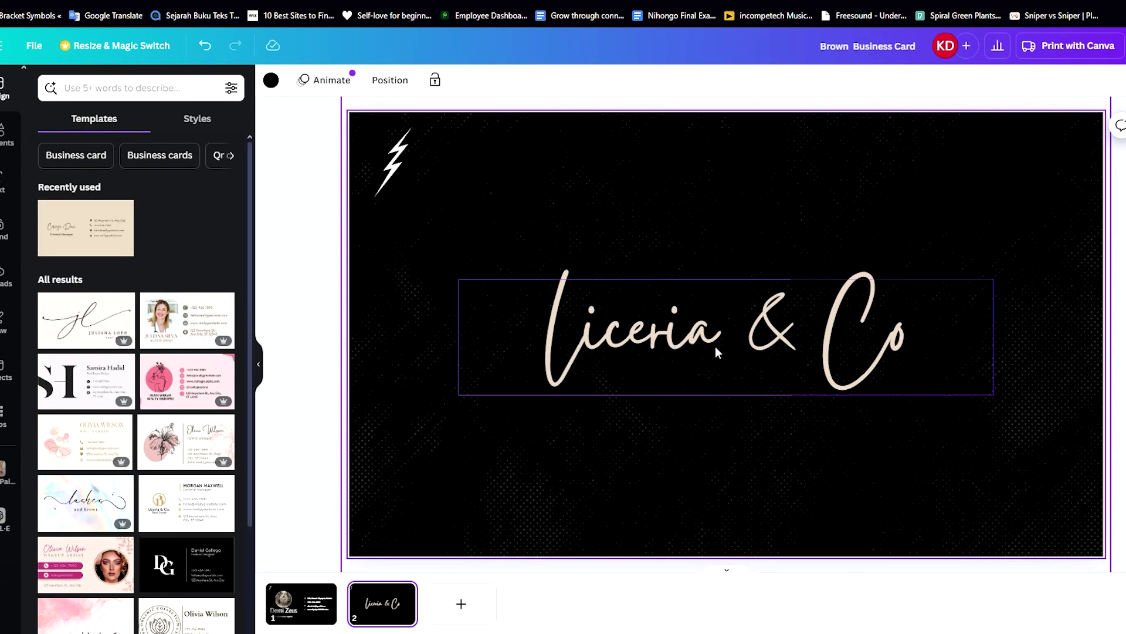
Step: On the card's back page, send the background texture behind everything
click(724, 331)
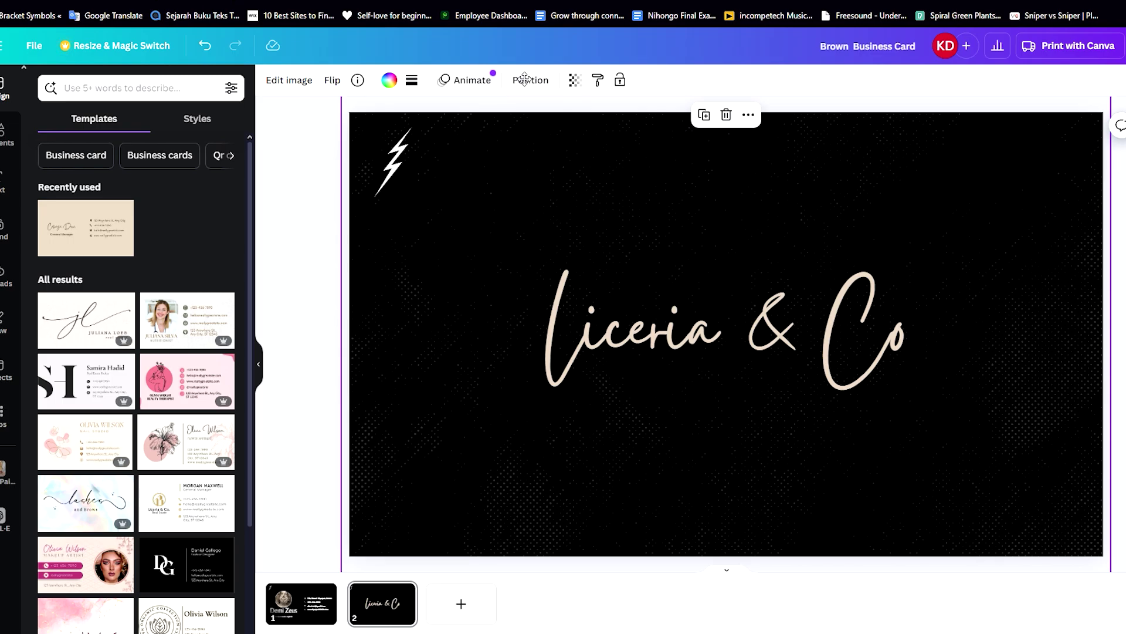
double_click(541, 96)
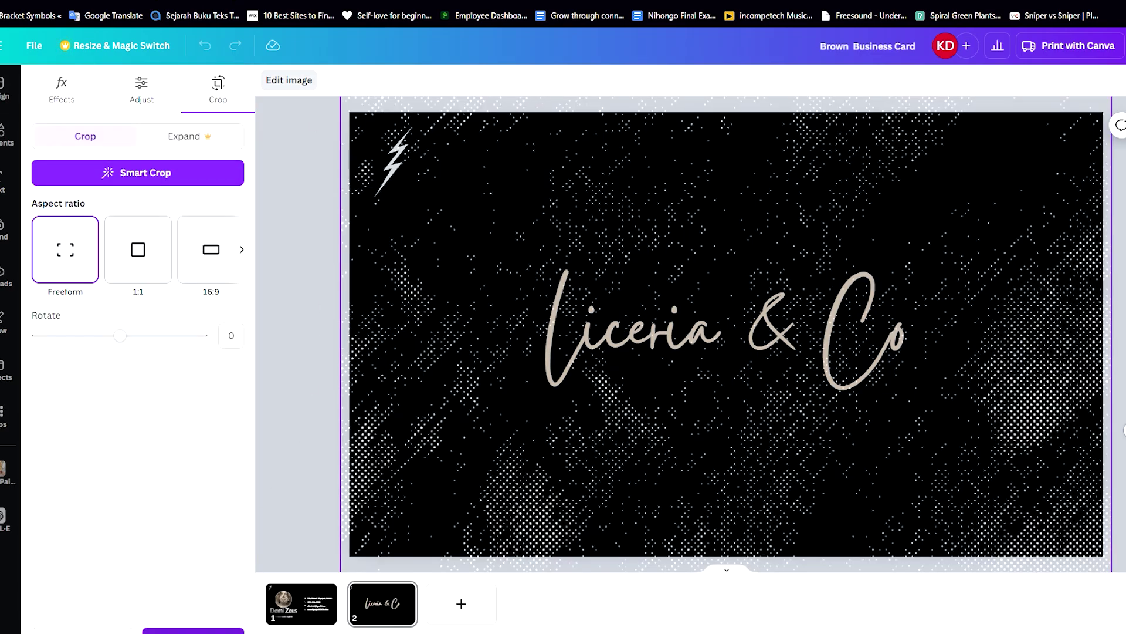
click(399, 228)
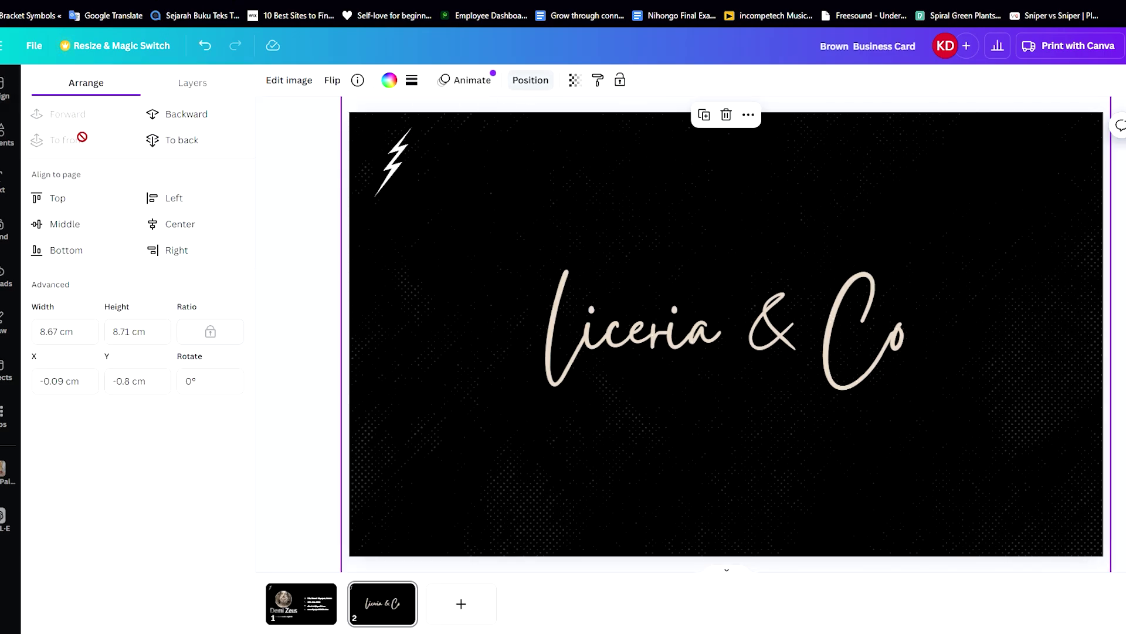
click(176, 147)
click(297, 184)
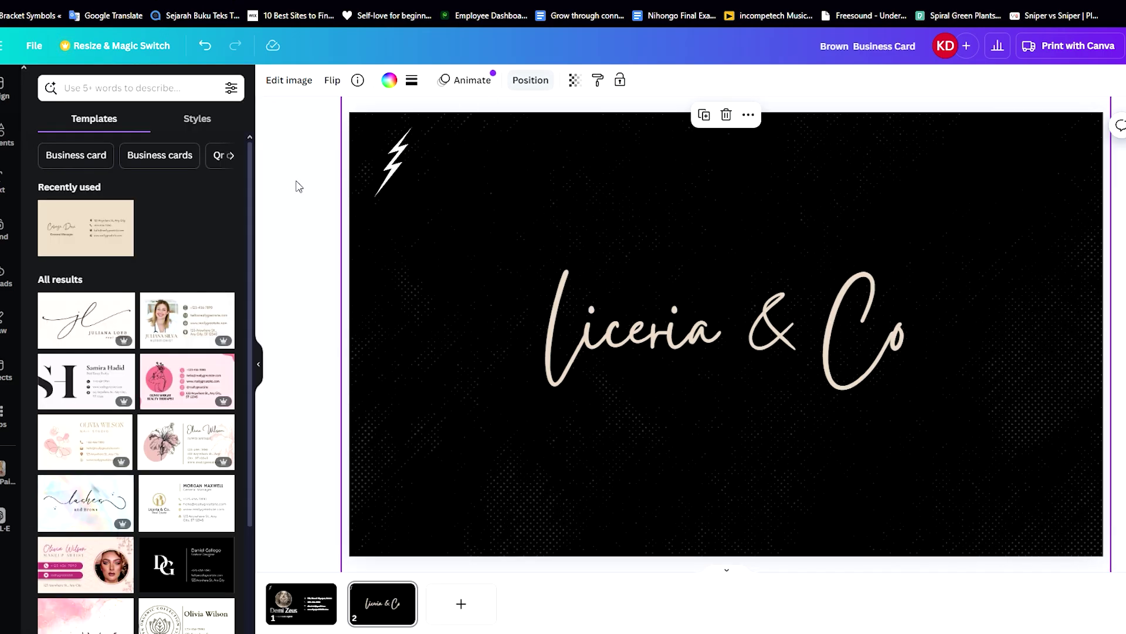
Step: Replace Liceria & Co with Zeus Estates, resized smaller and placed low on the card
click(579, 322)
click(579, 323)
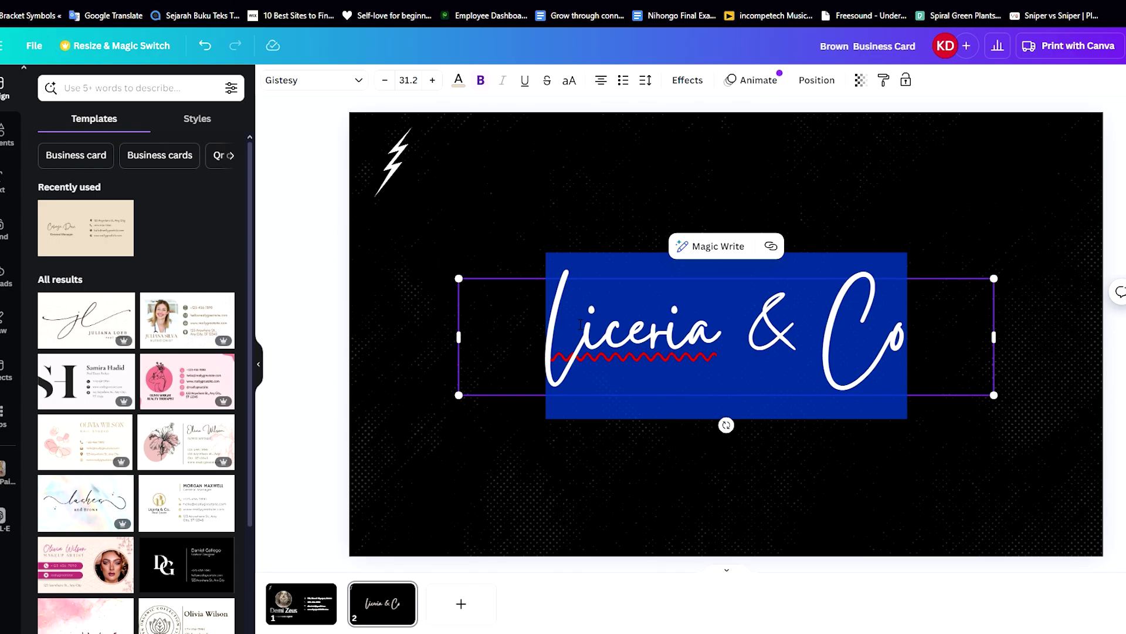
text(Zeu)
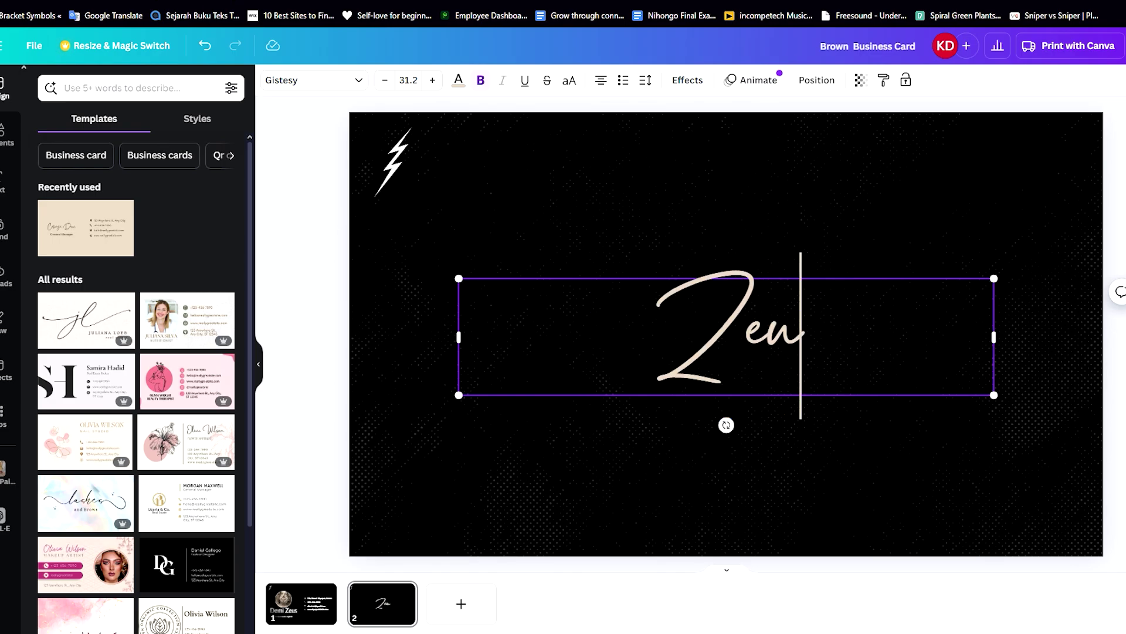
text(s Estates)
key(ctrl+a)
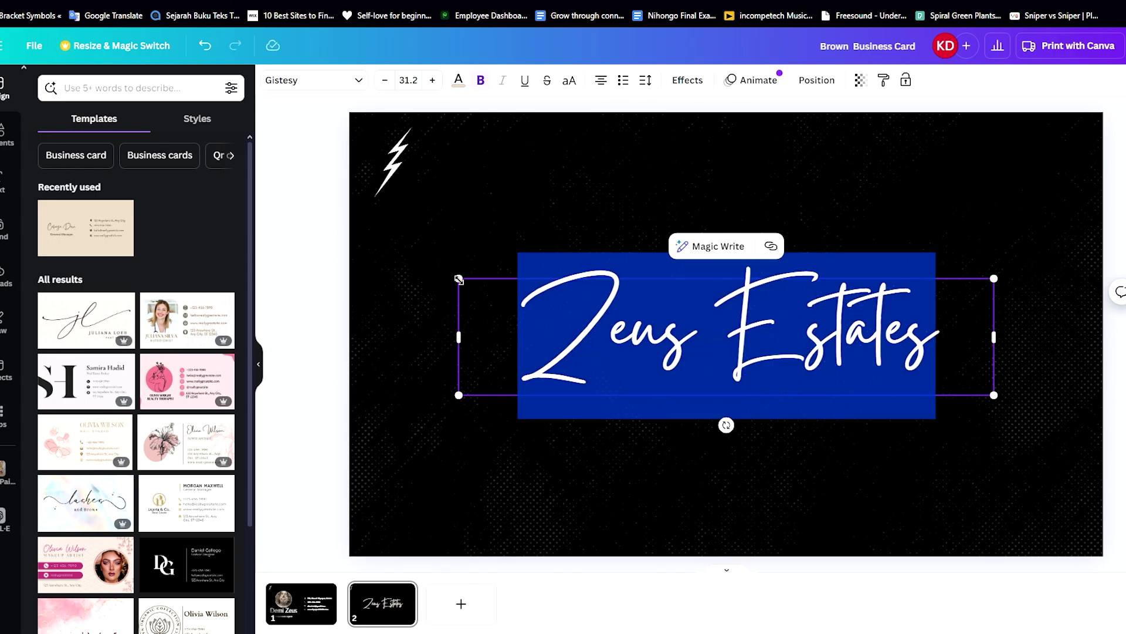
drag(573, 305, 850, 363)
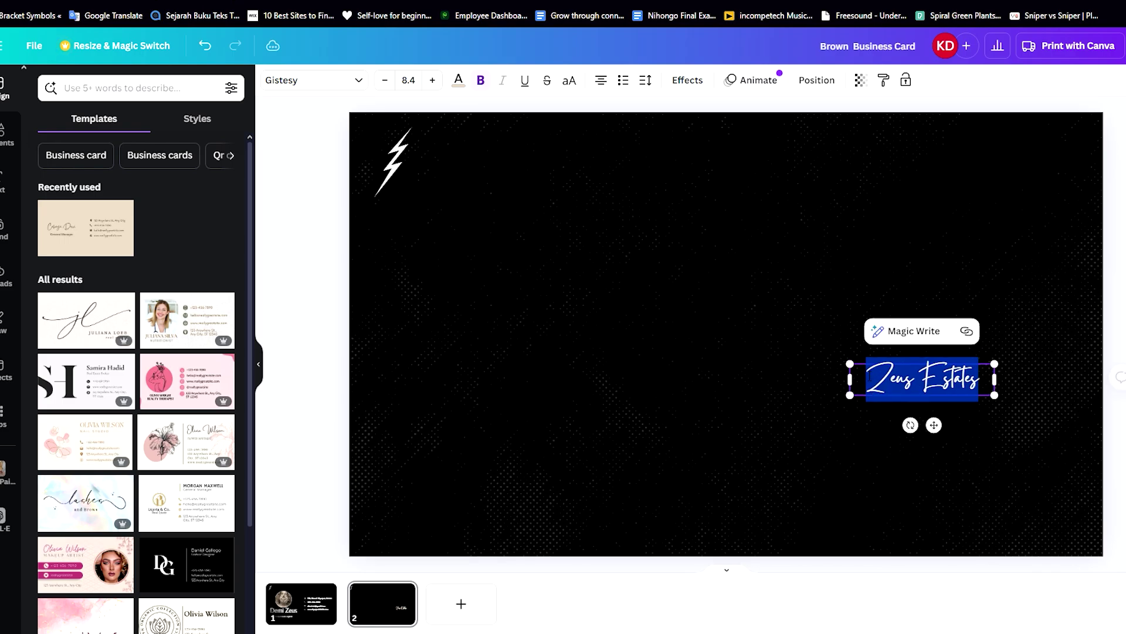
click(1107, 411)
drag(916, 384, 656, 448)
drag(590, 428, 466, 382)
click(338, 286)
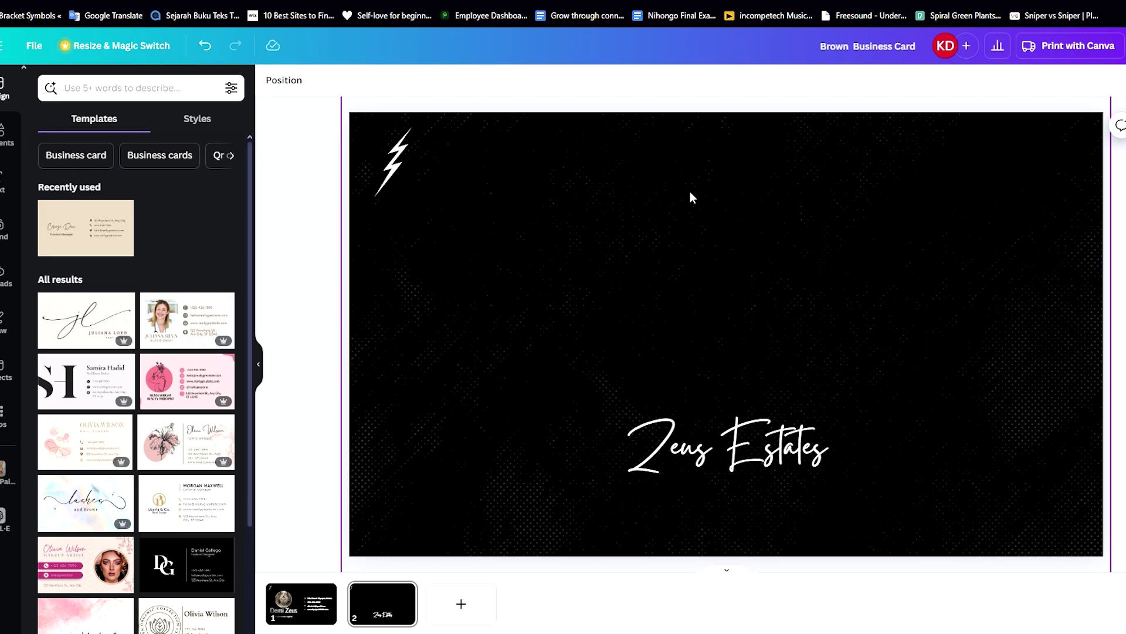
Step: Set the share link to anyone with the link, view only, and copy it
click(1123, 46)
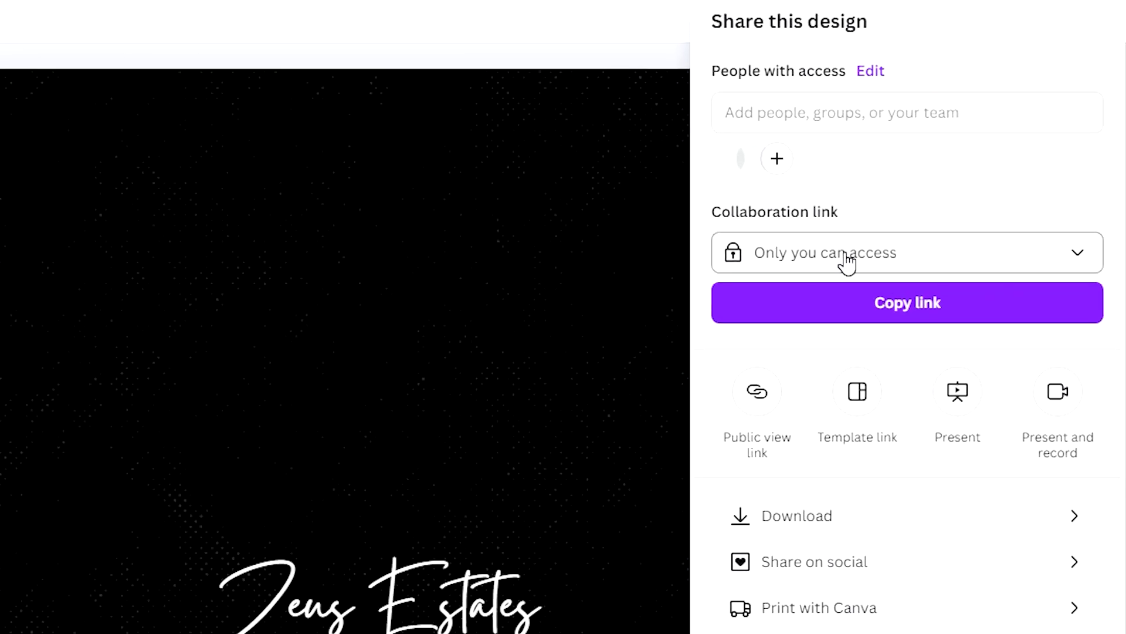
click(847, 263)
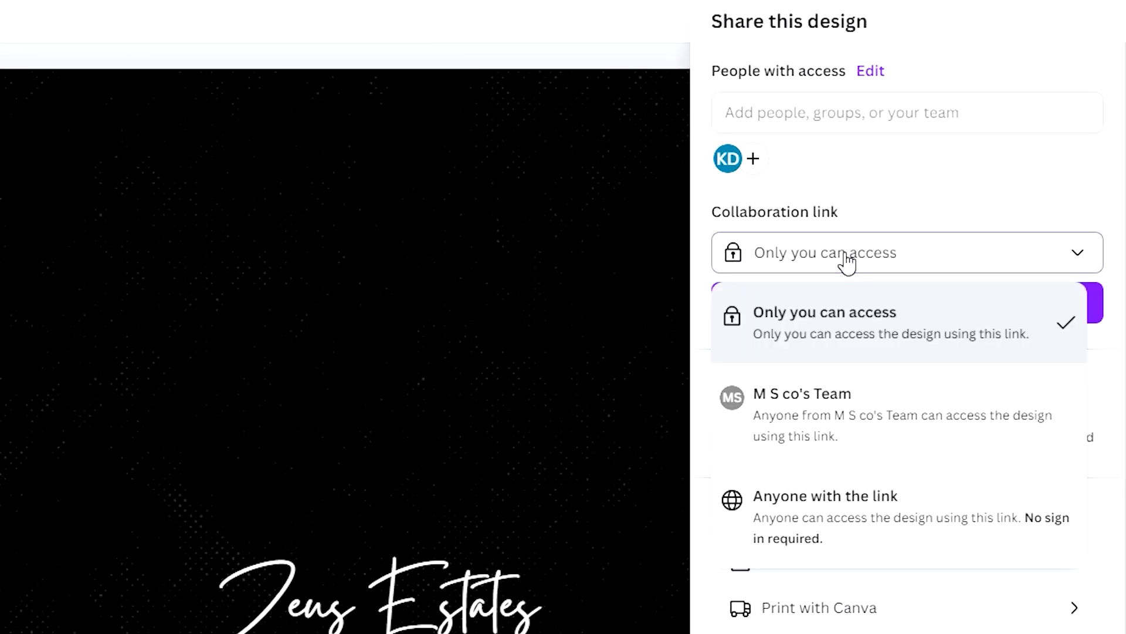
click(874, 493)
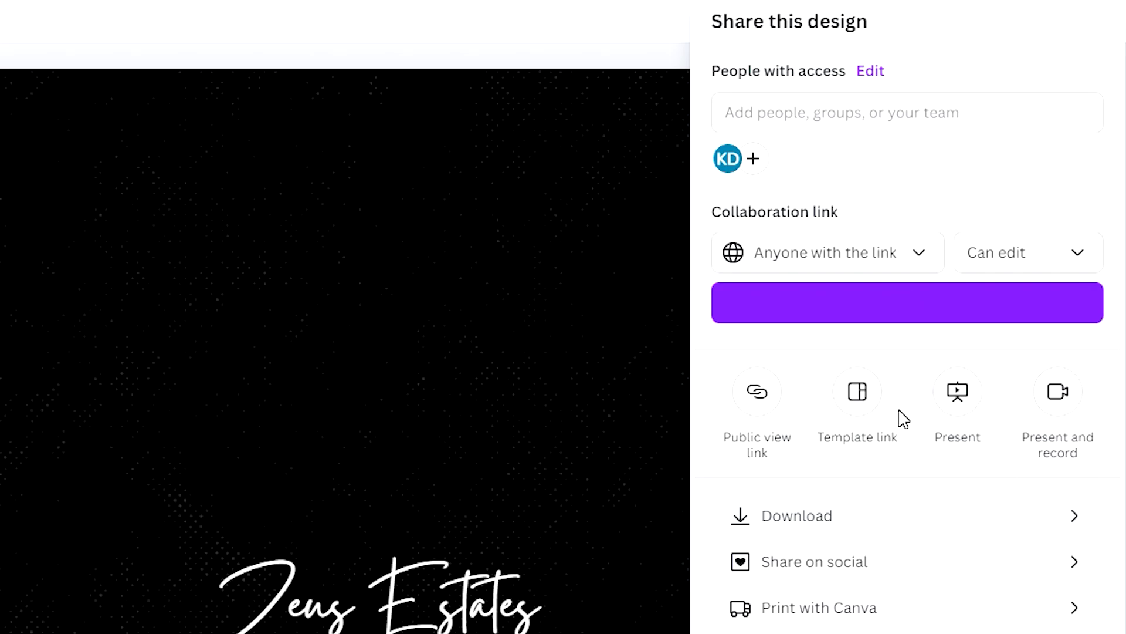
click(997, 267)
click(1013, 310)
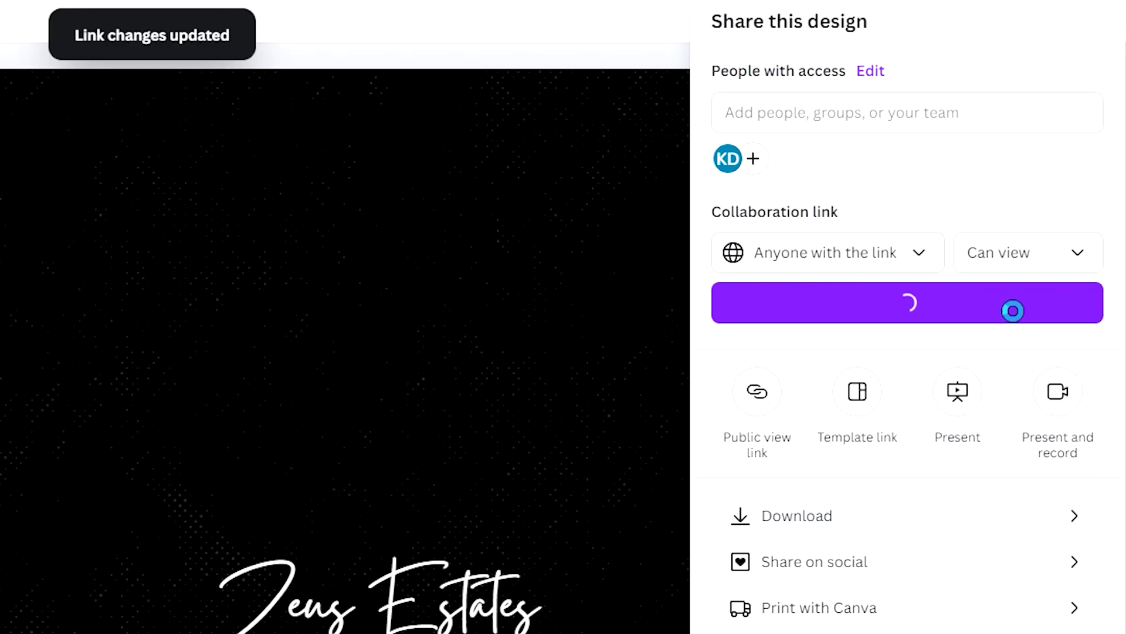
click(891, 320)
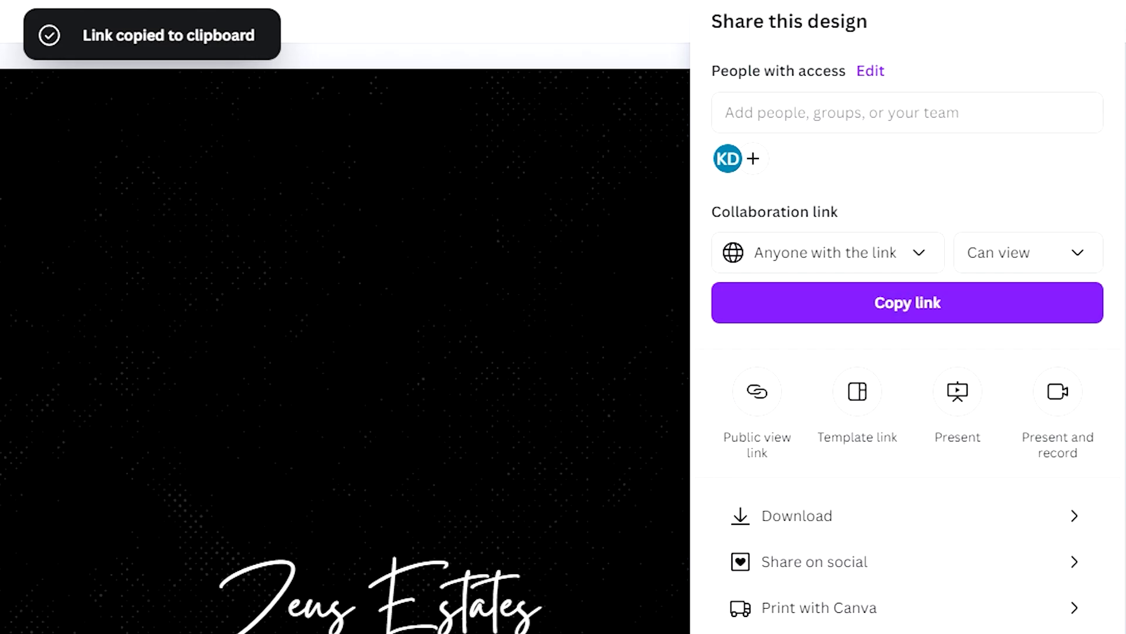
key(Escape)
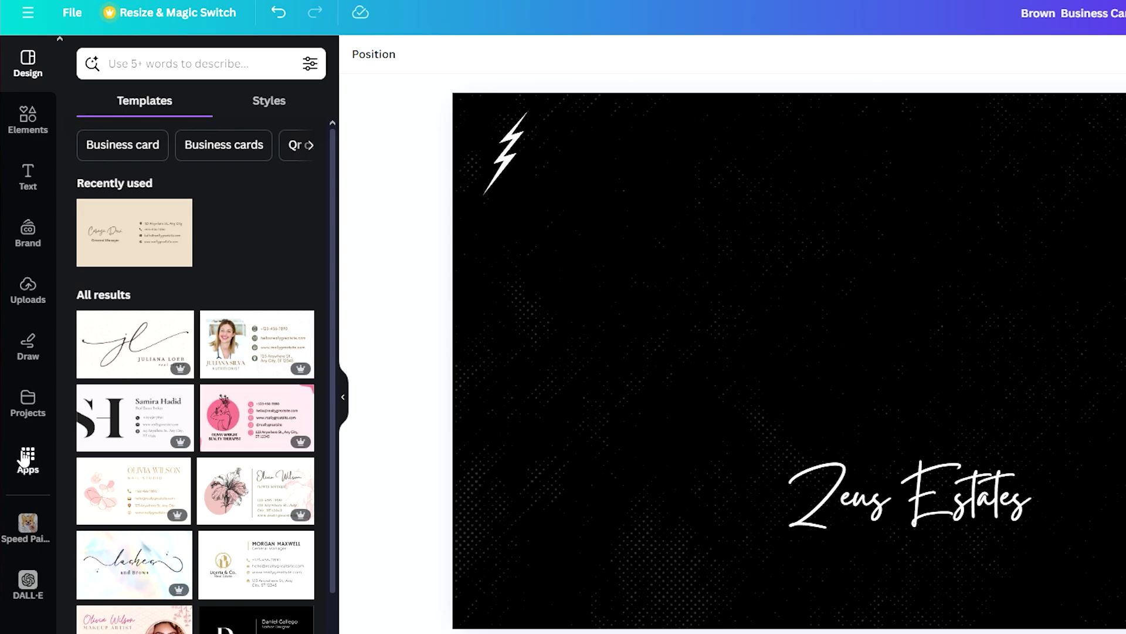
click(26, 459)
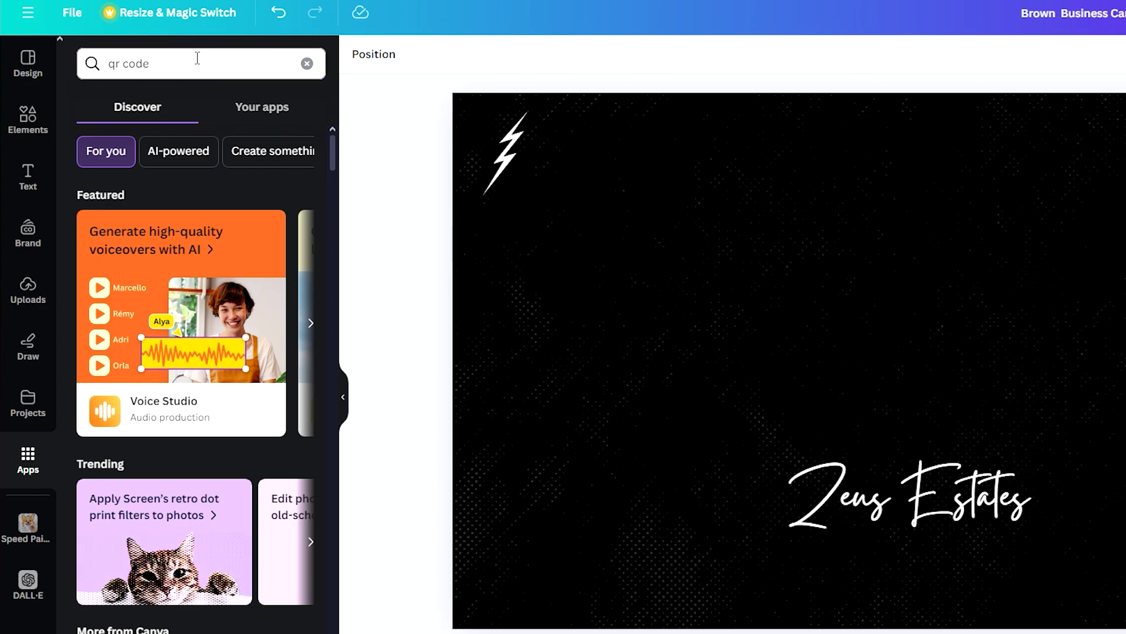
Step: Generate a QR code from the pasted design link using the QR code app
key(Return)
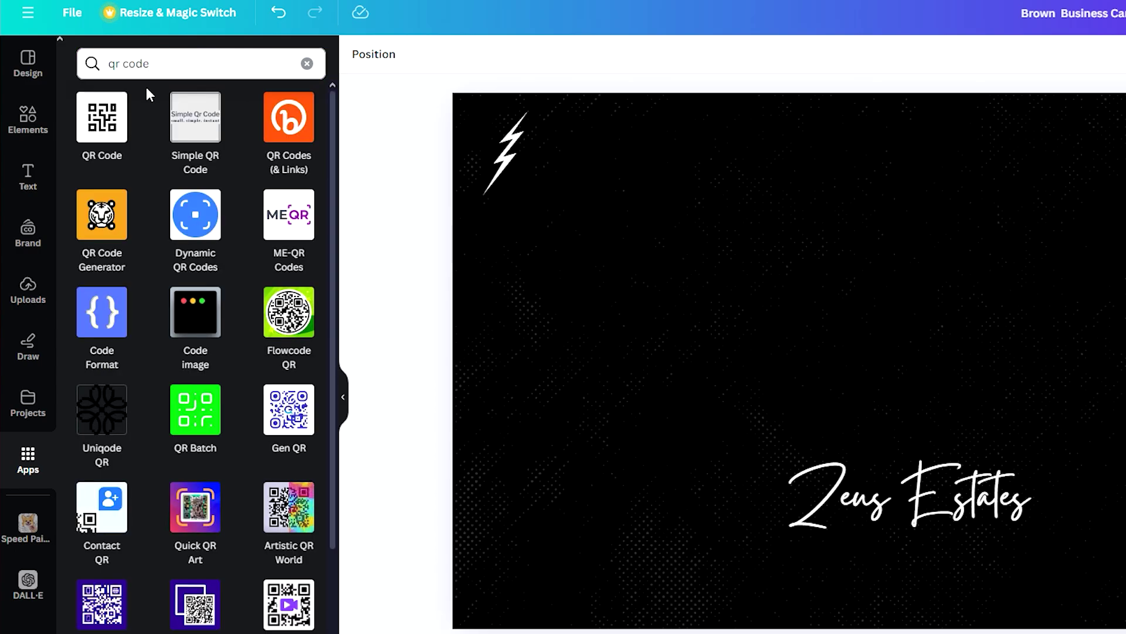
click(102, 118)
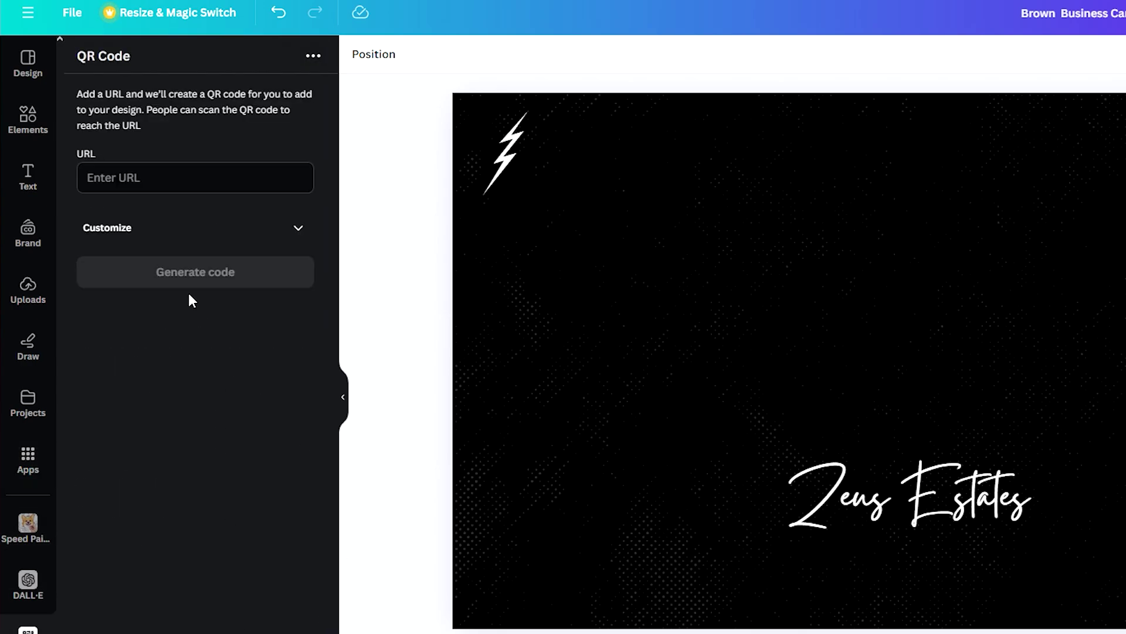
click(186, 187)
key(ctrl+v)
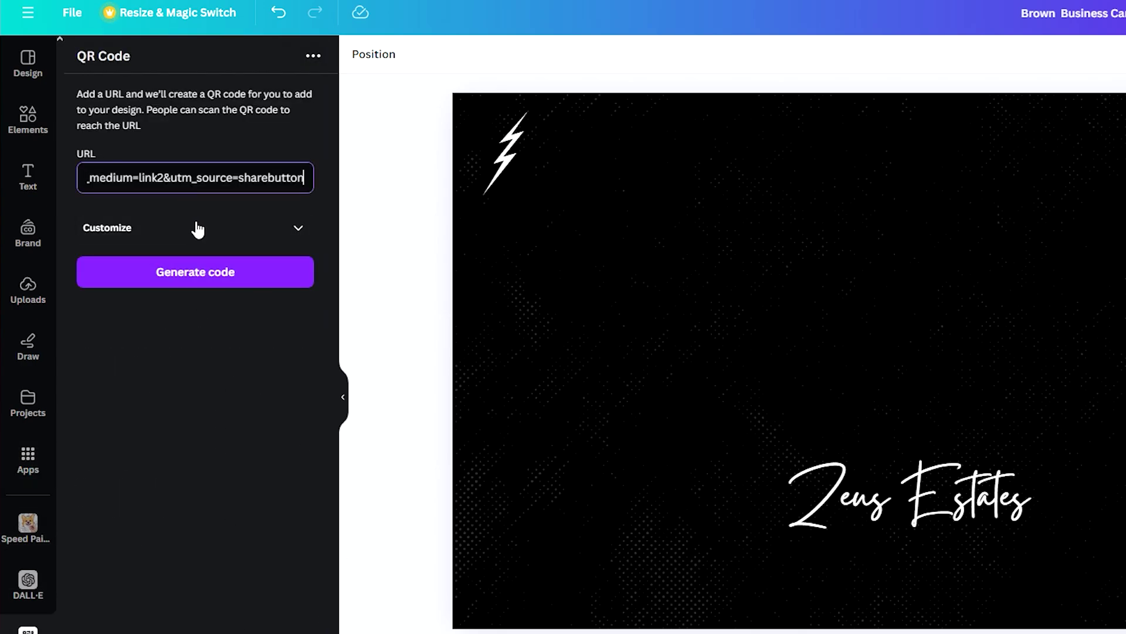
click(202, 272)
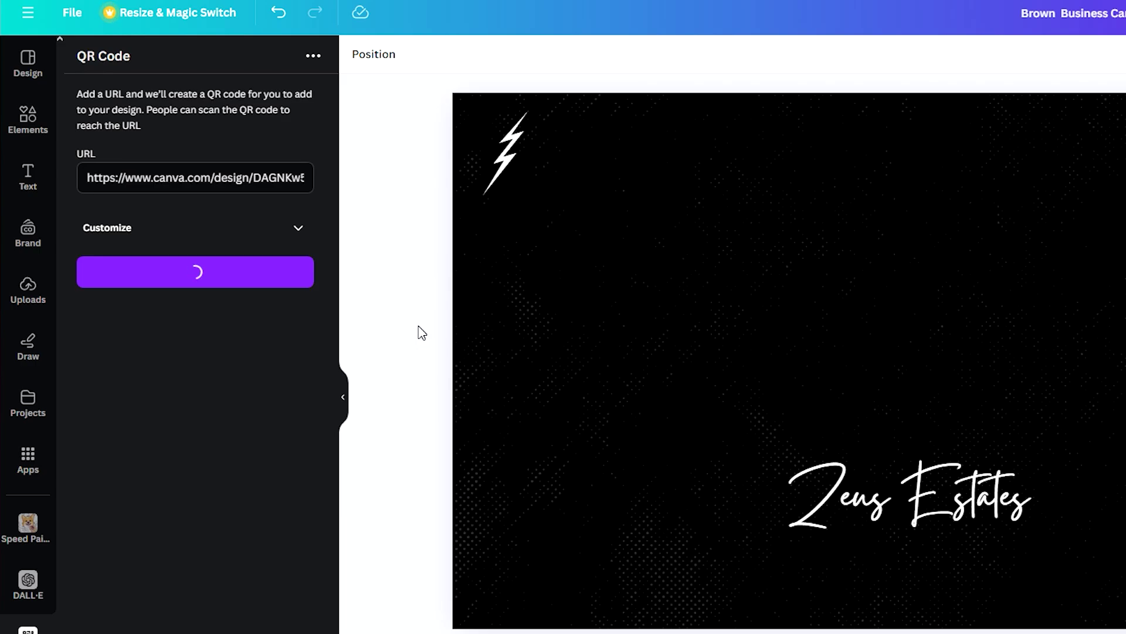
Step: Place the QR code centred just above the Zeus Estates script
click(416, 291)
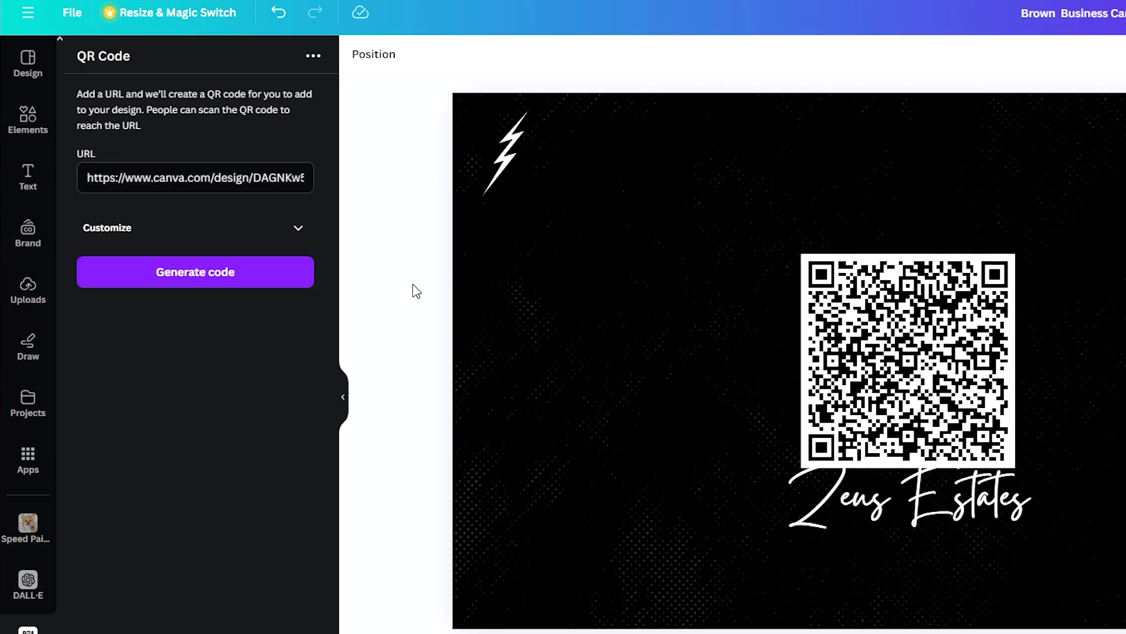
drag(884, 337, 883, 283)
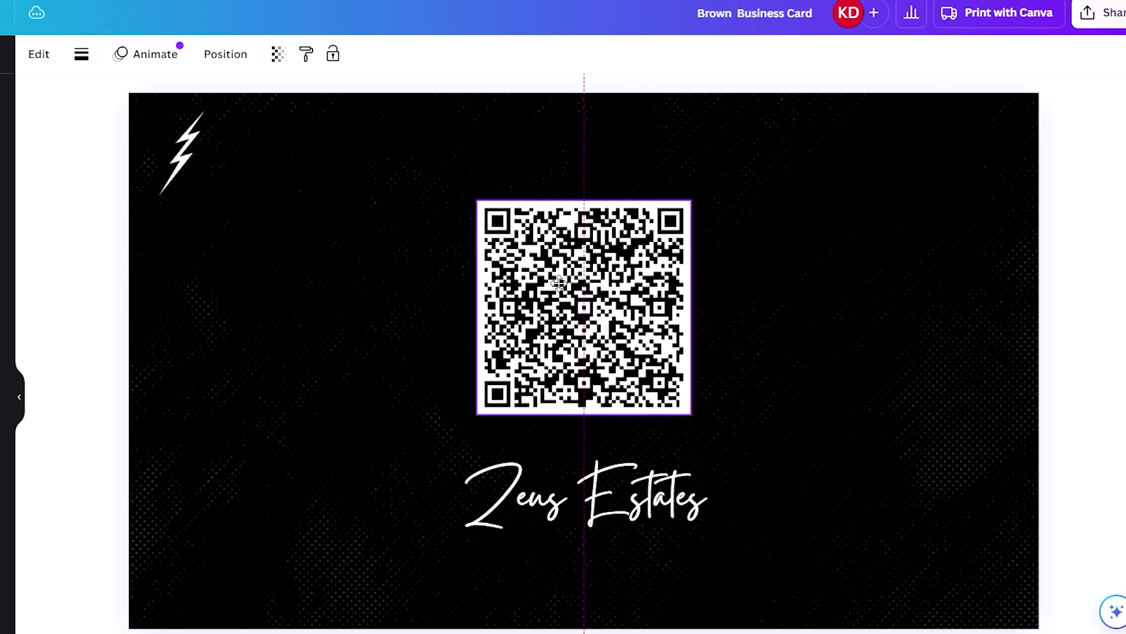
drag(559, 283, 558, 305)
click(156, 295)
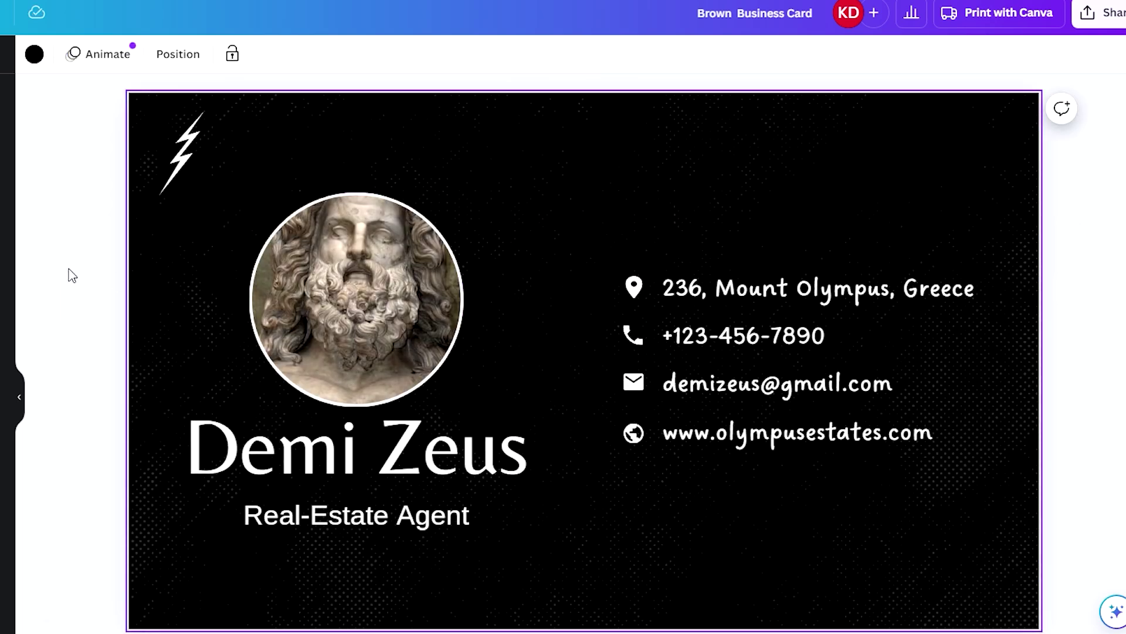
Step: Give the address, phone and website contact lines the Pan animation
click(58, 198)
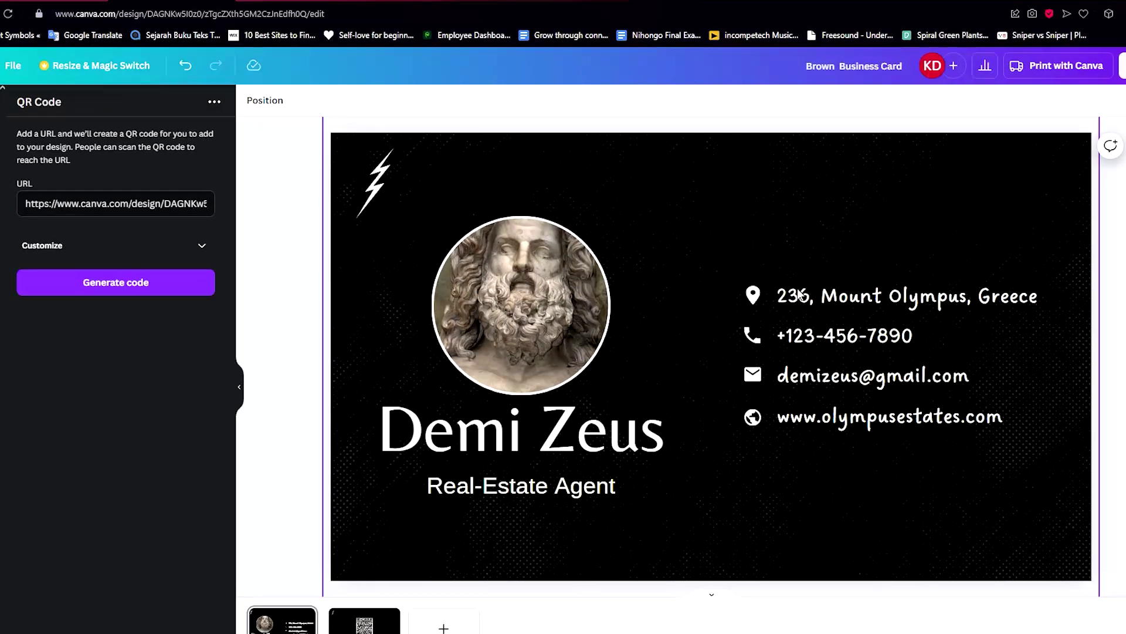
key(Tab)
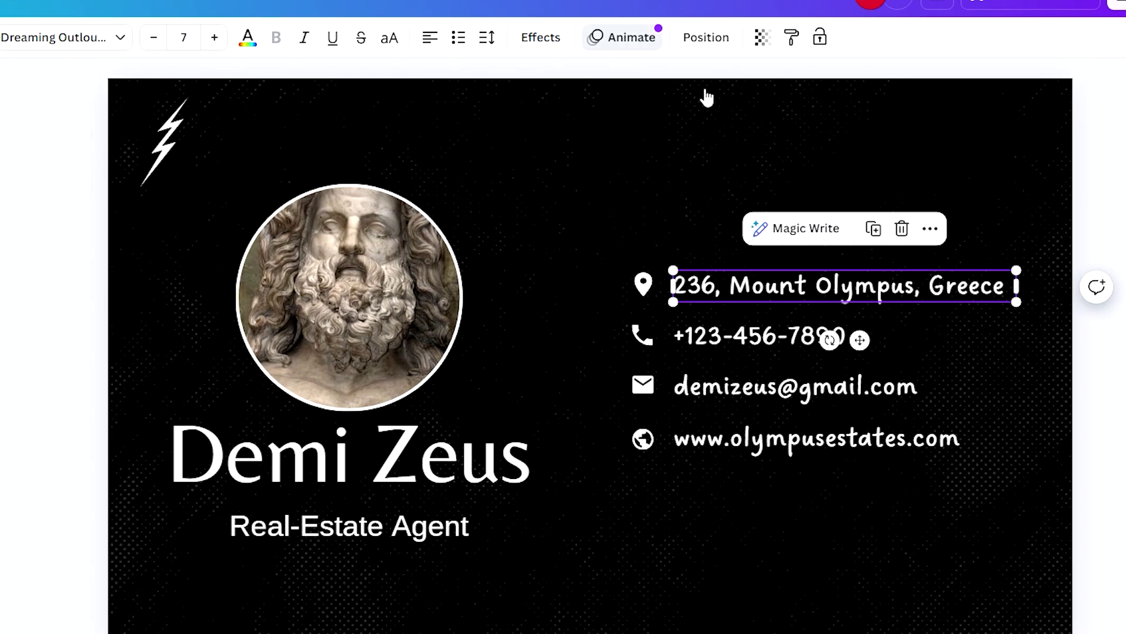
click(623, 37)
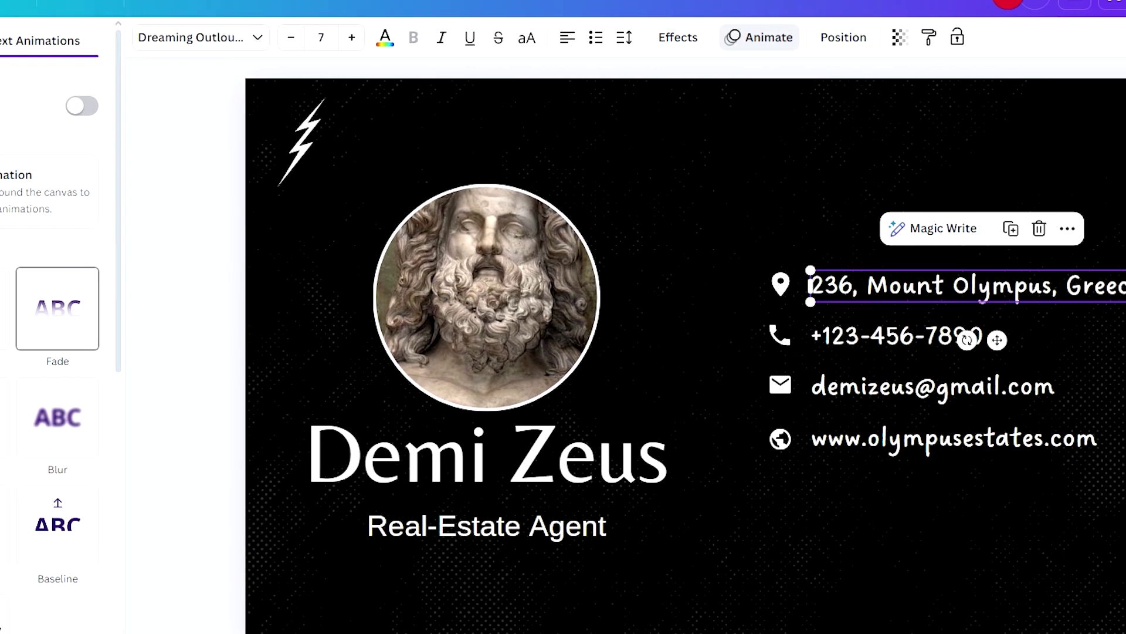
click(127, 329)
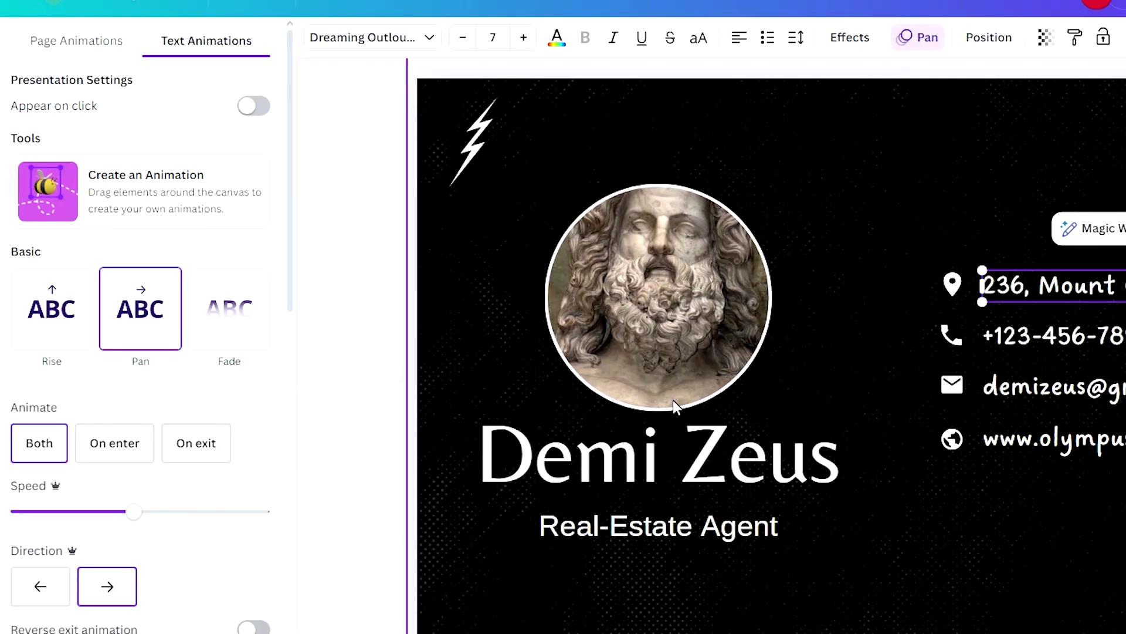
click(1072, 341)
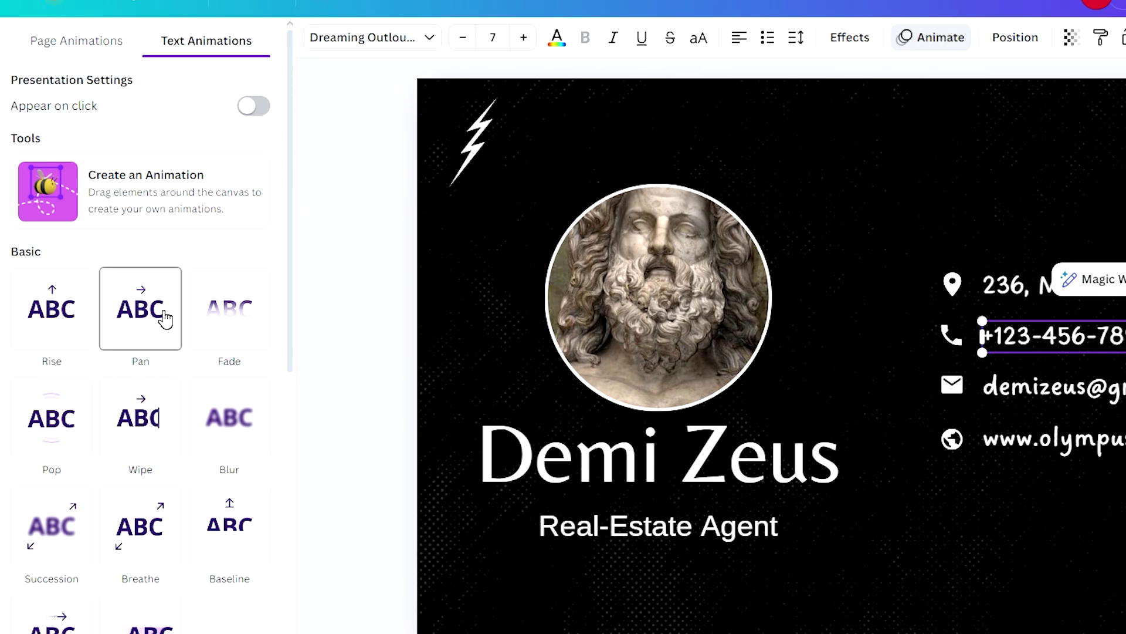
click(1015, 386)
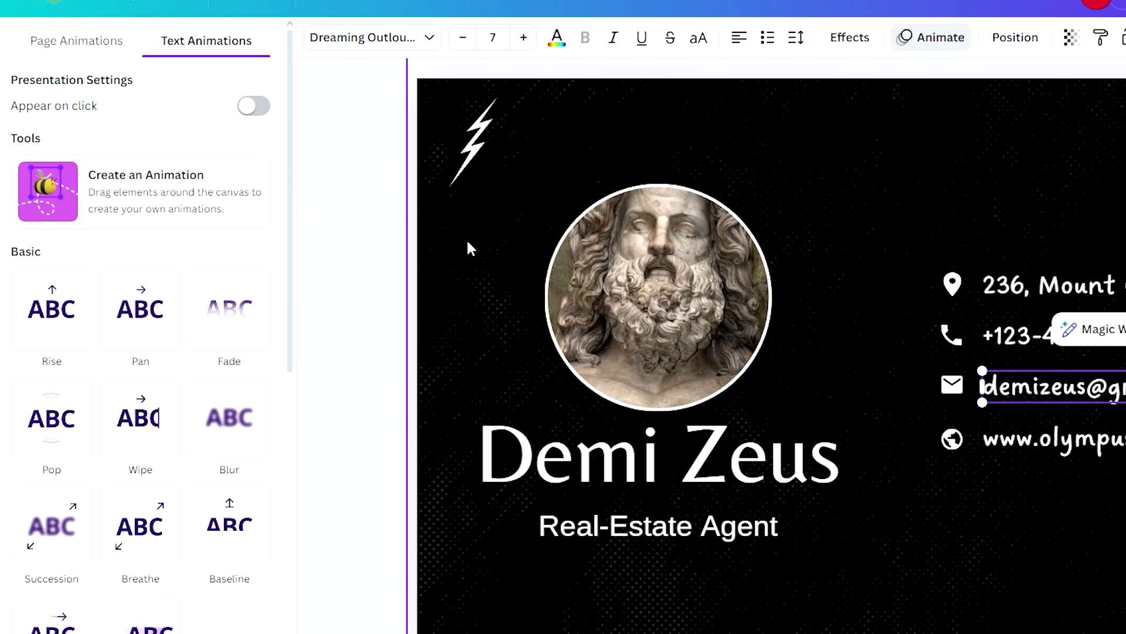
click(1034, 447)
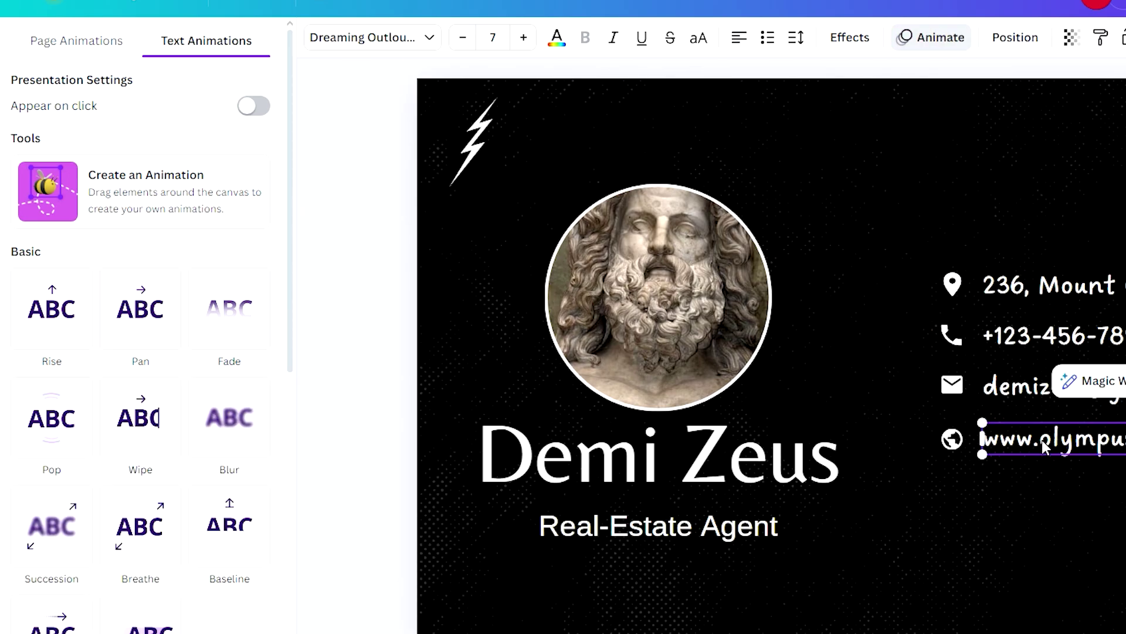
Step: Animate Demi Zeus with Succession, Real-Estate Agent and the lightning bolt with Fade, then preview
click(739, 474)
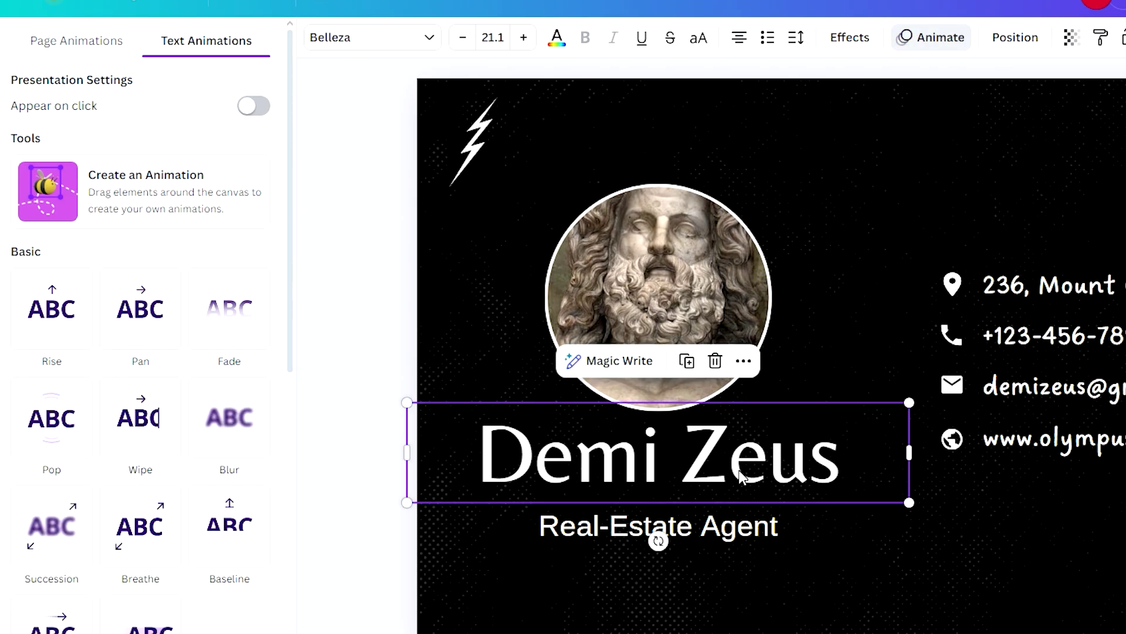
scroll(221, 516, down, 1)
click(51, 478)
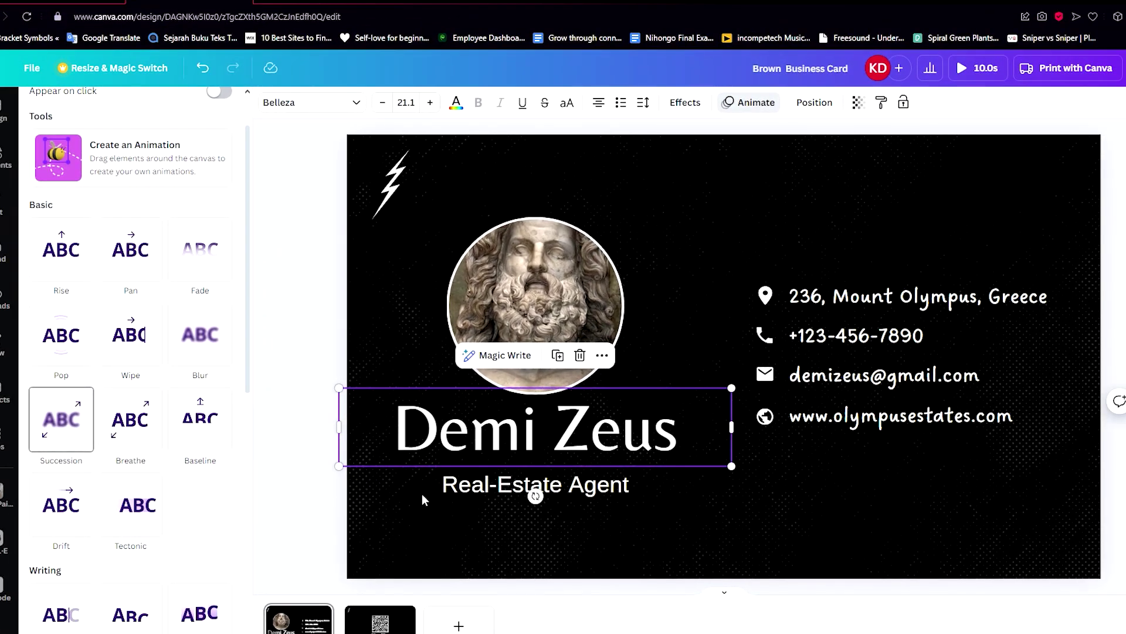
click(500, 487)
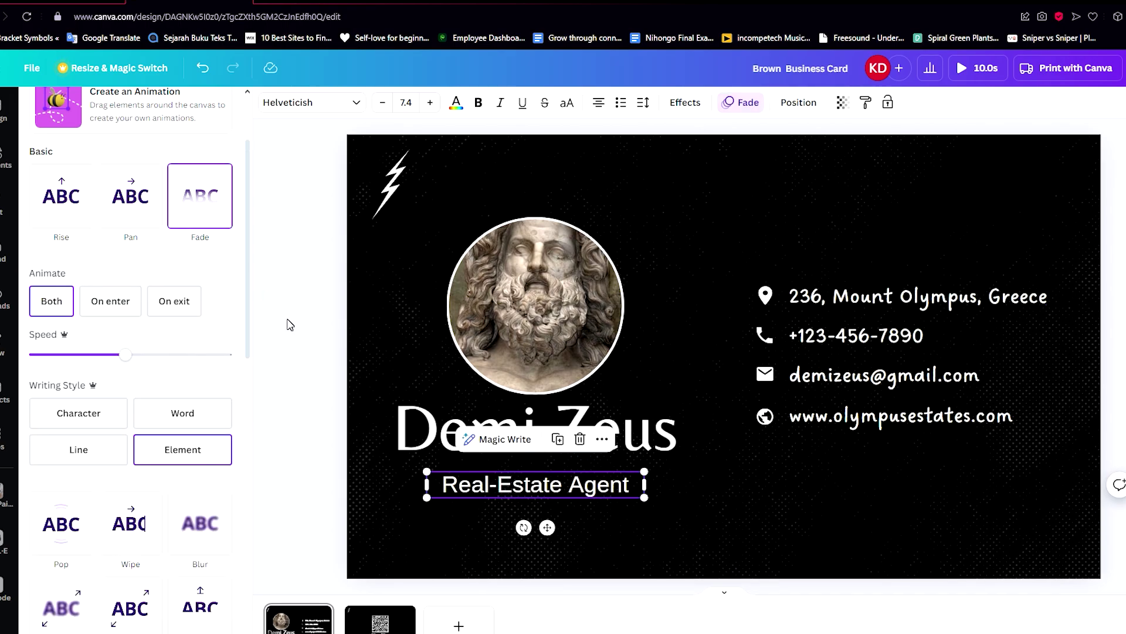
click(397, 190)
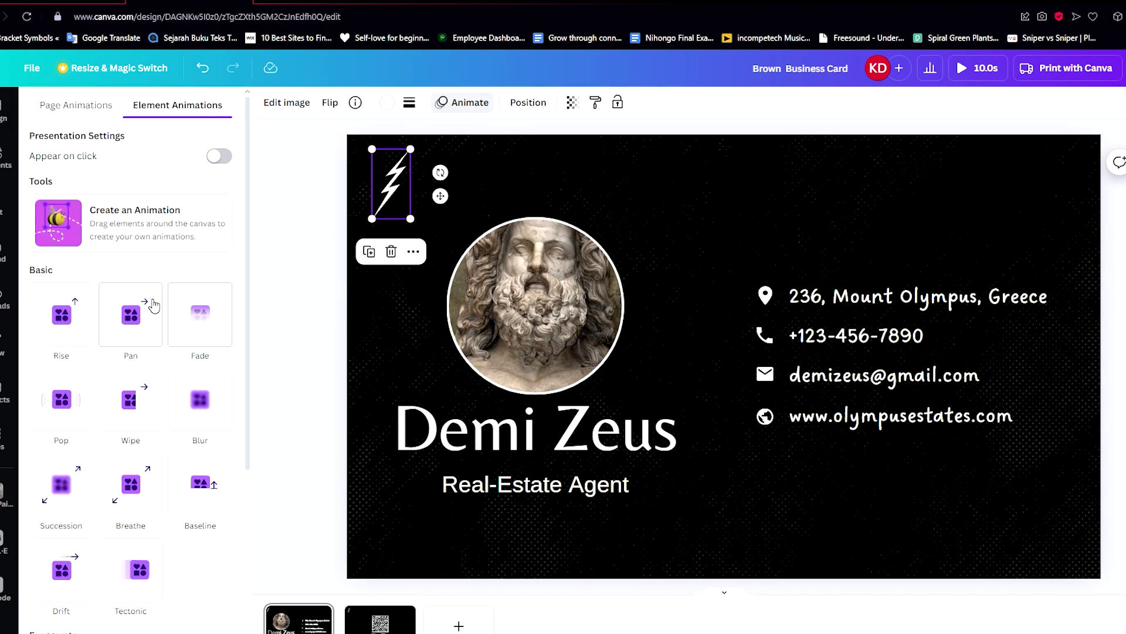
scroll(156, 332, down, 3)
scroll(171, 327, up, 3)
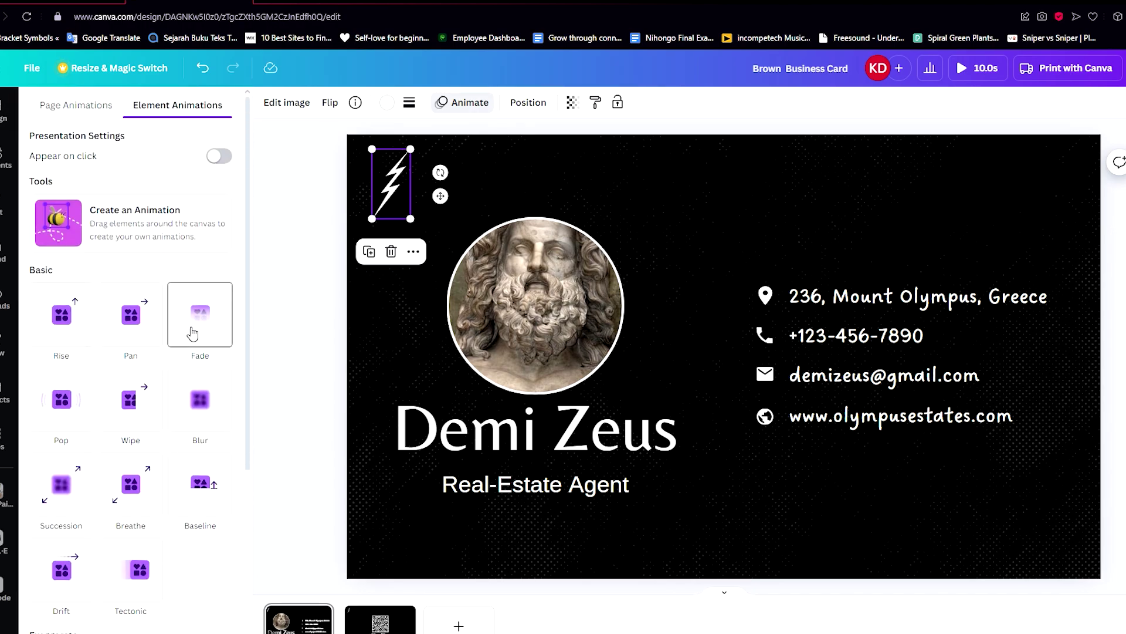
scroll(194, 328, down, 3)
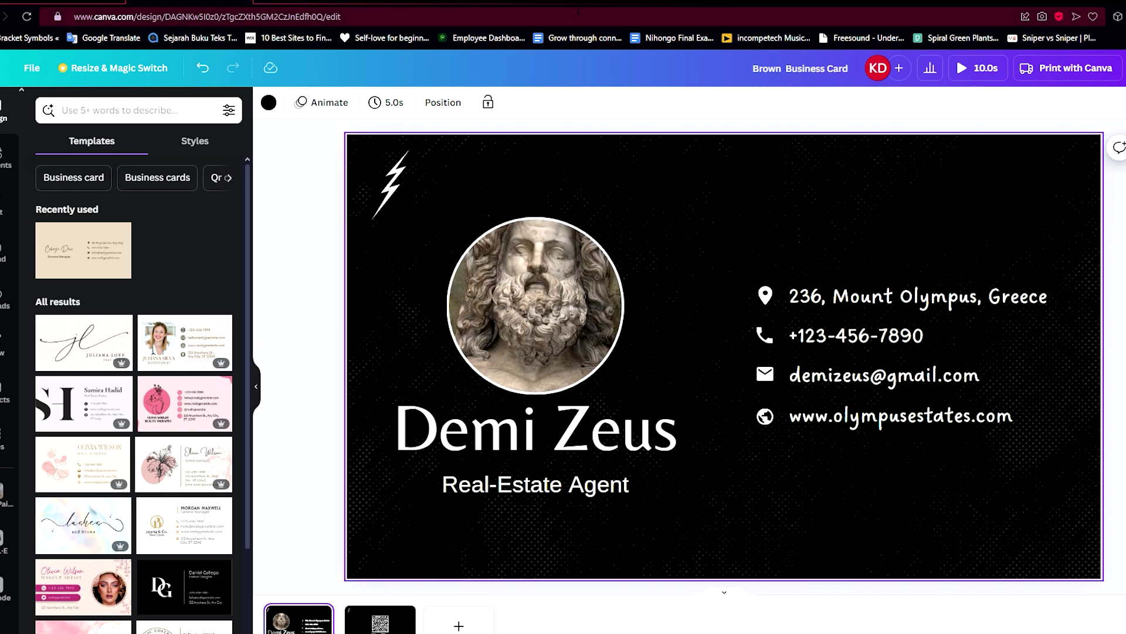
click(990, 75)
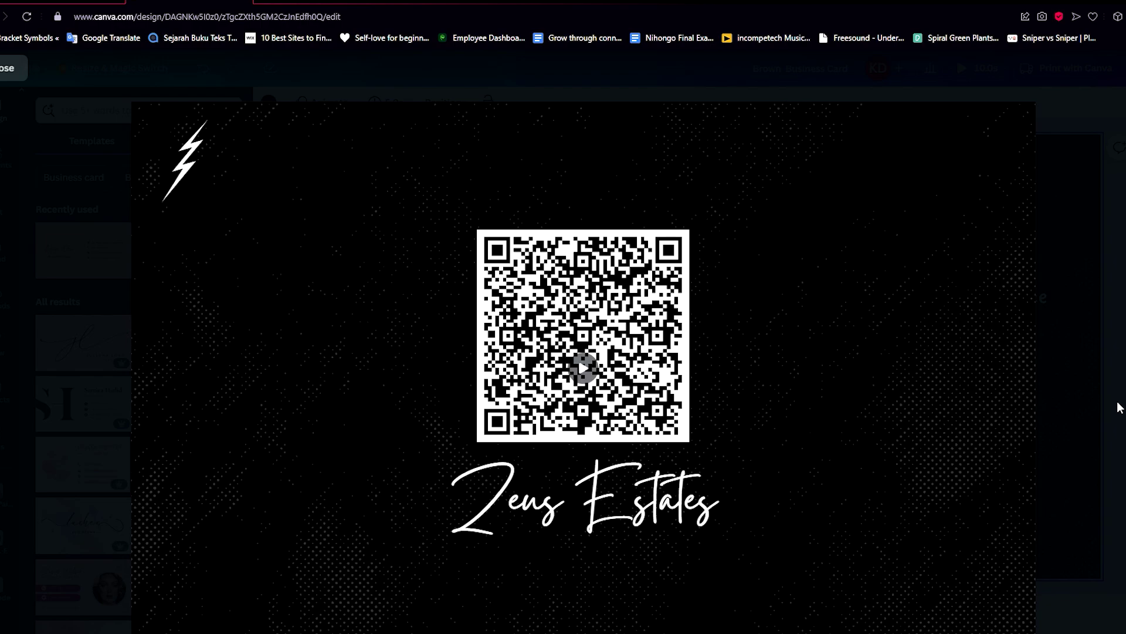
key(Escape)
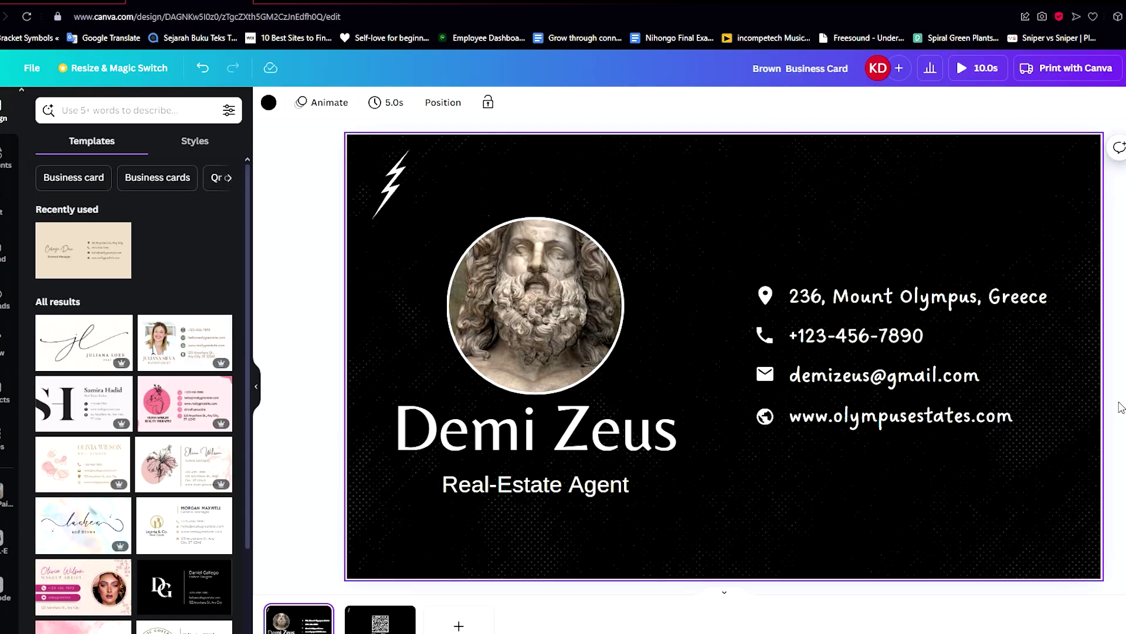